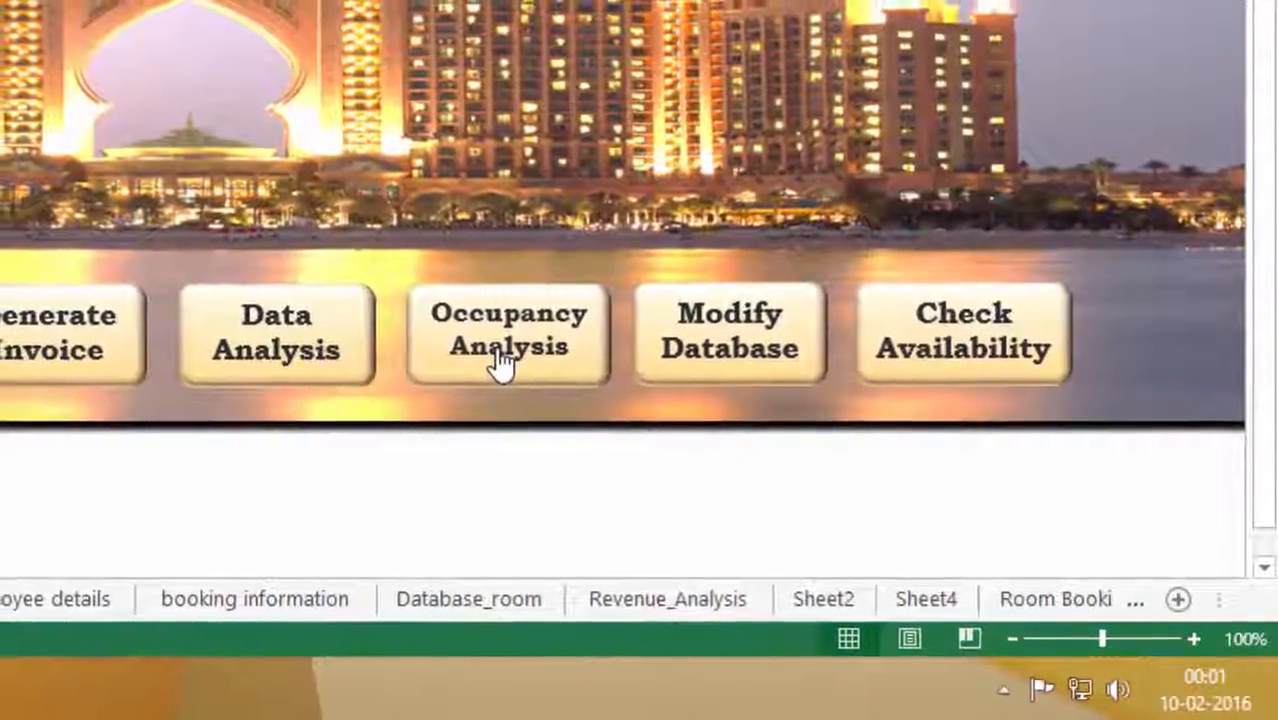
Step: Open the Occupancy Analysis dashboard and look over the Room Booking source table
click(508, 365)
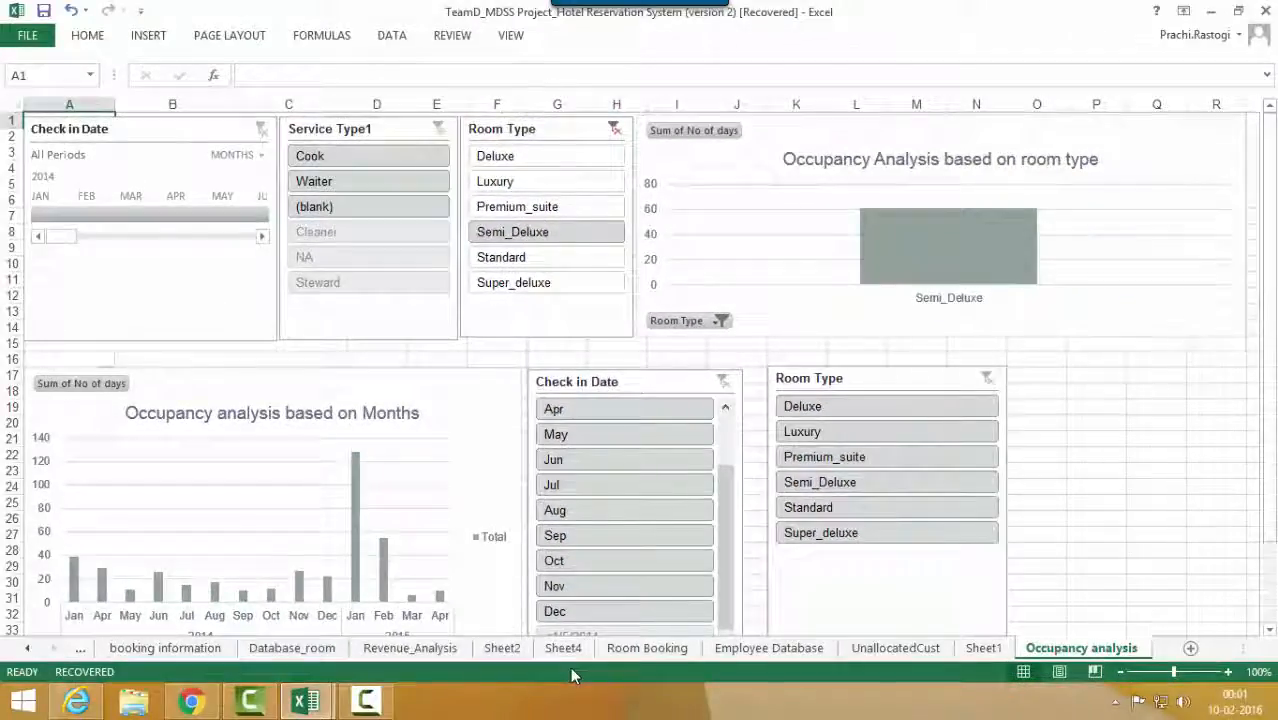
click(660, 651)
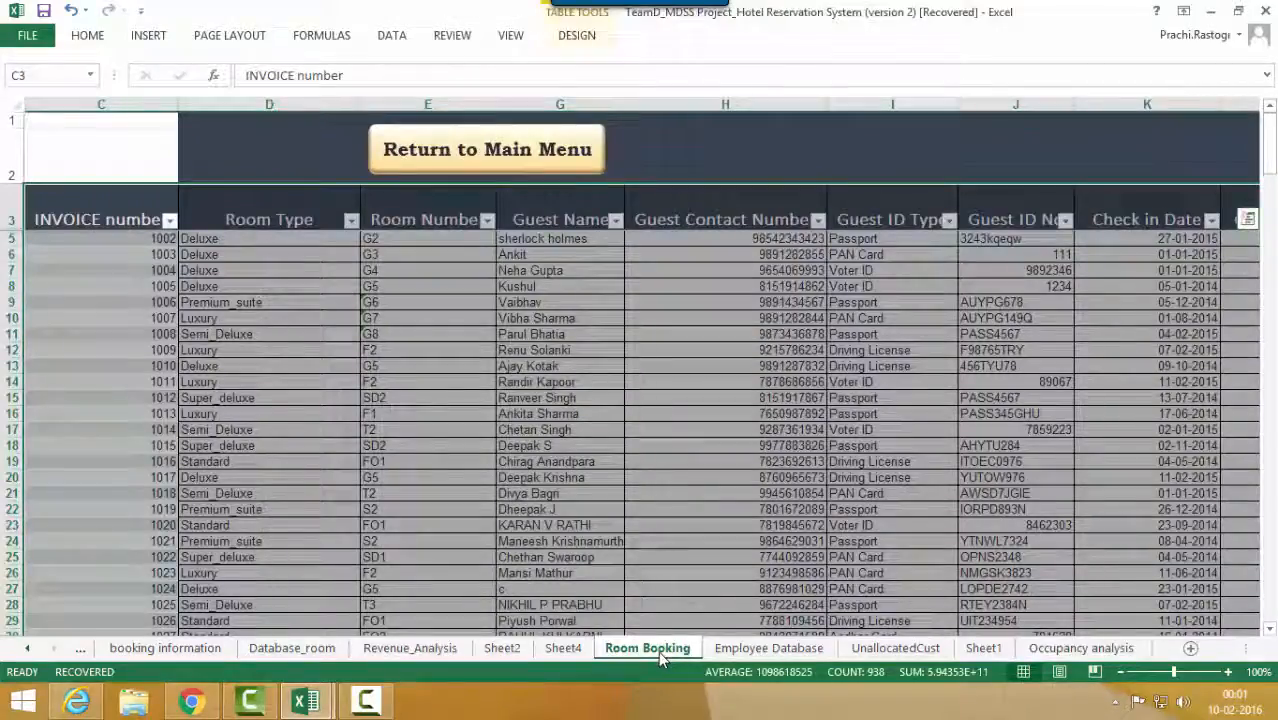
click(565, 650)
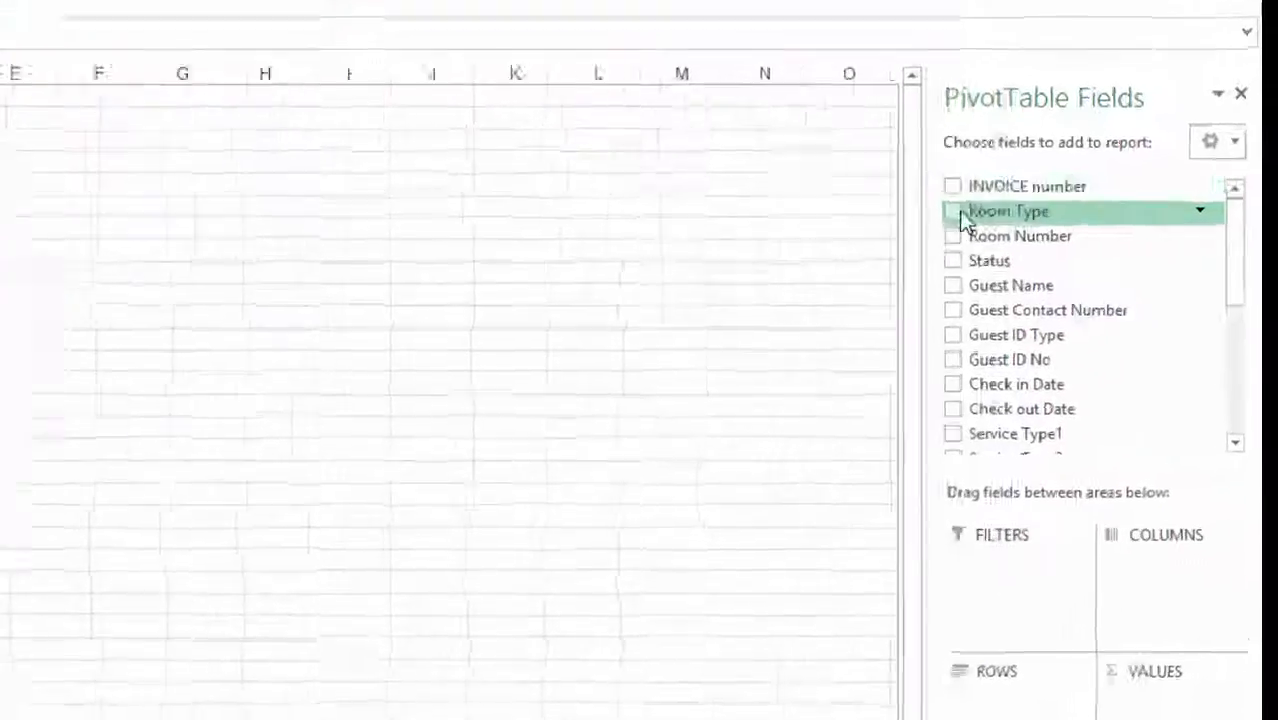
Step: Build the pivot table with Room Type as row labels and the sum of No of days as values
click(1057, 204)
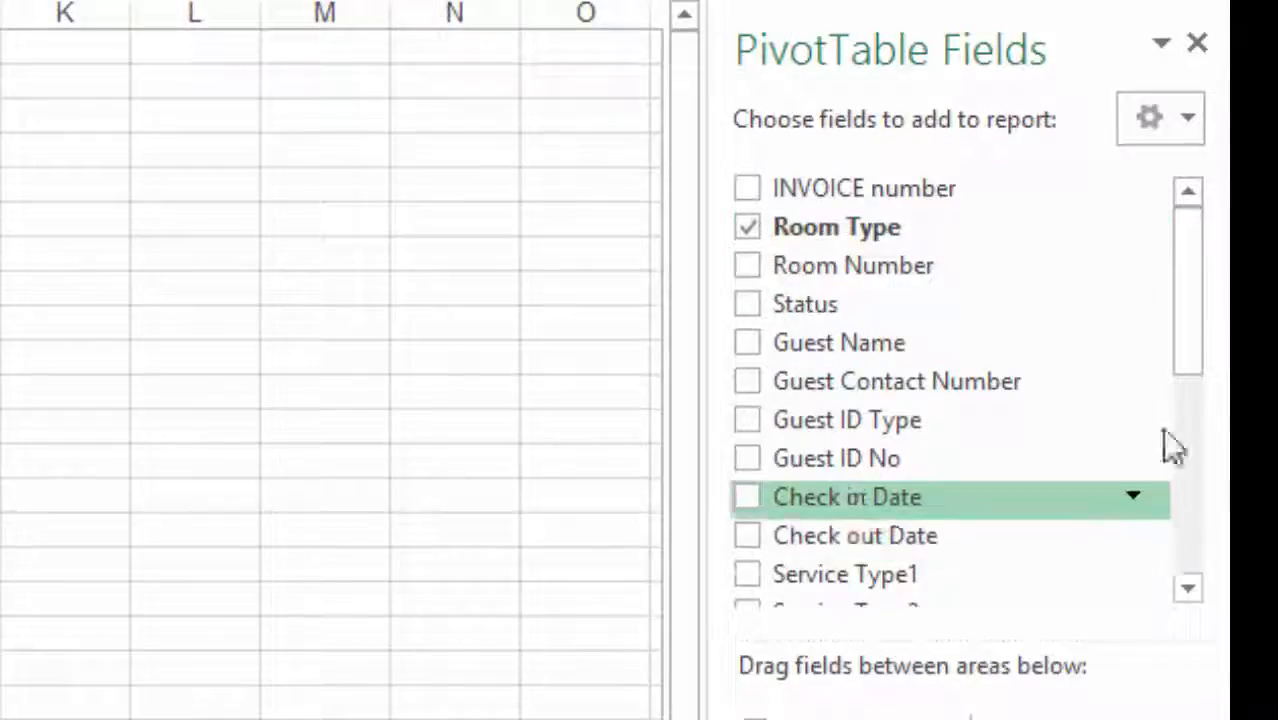
drag(1200, 362, 1221, 599)
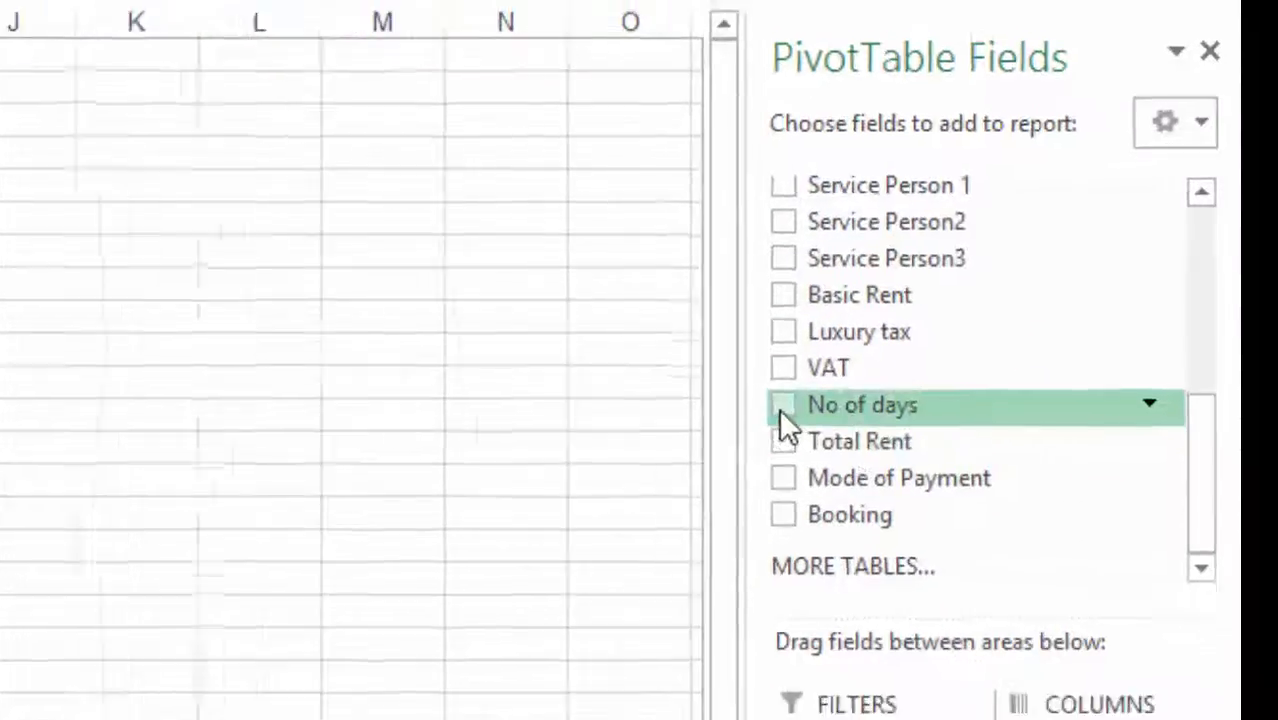
click(748, 414)
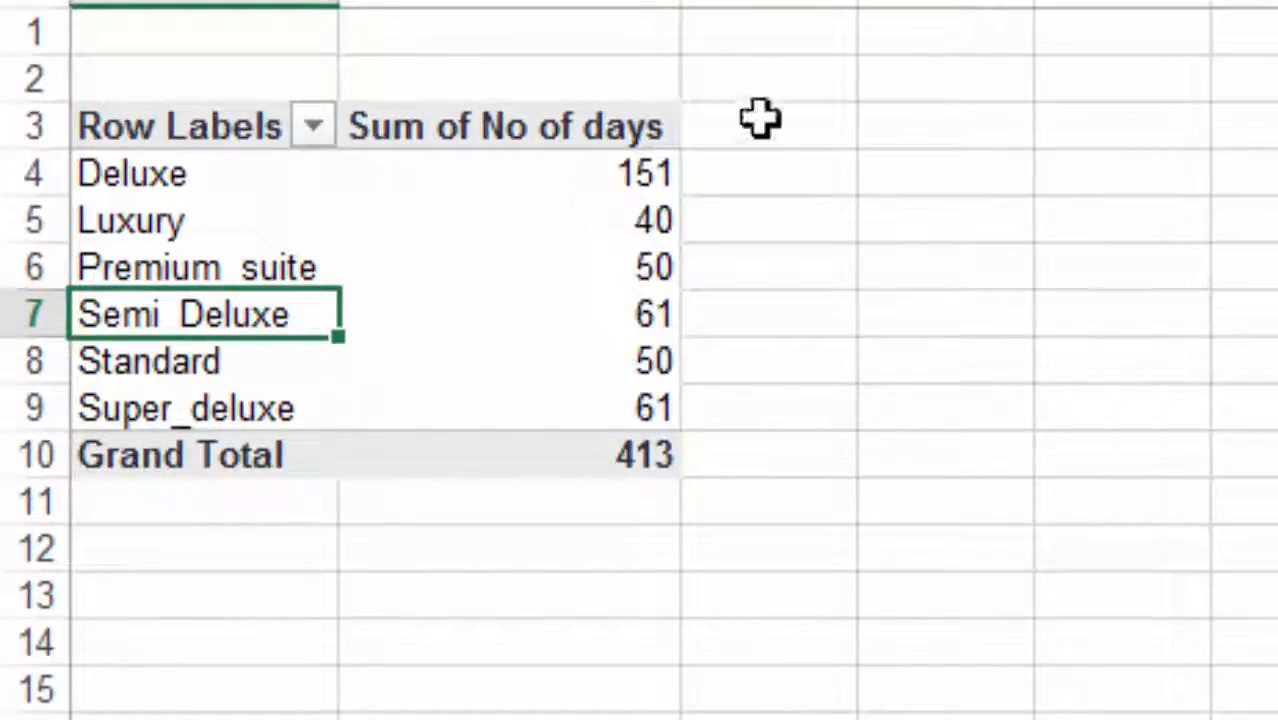
Step: Insert slicers for the Room Type and Service Type1 fields of the pivot table
mouse_move(585, 195)
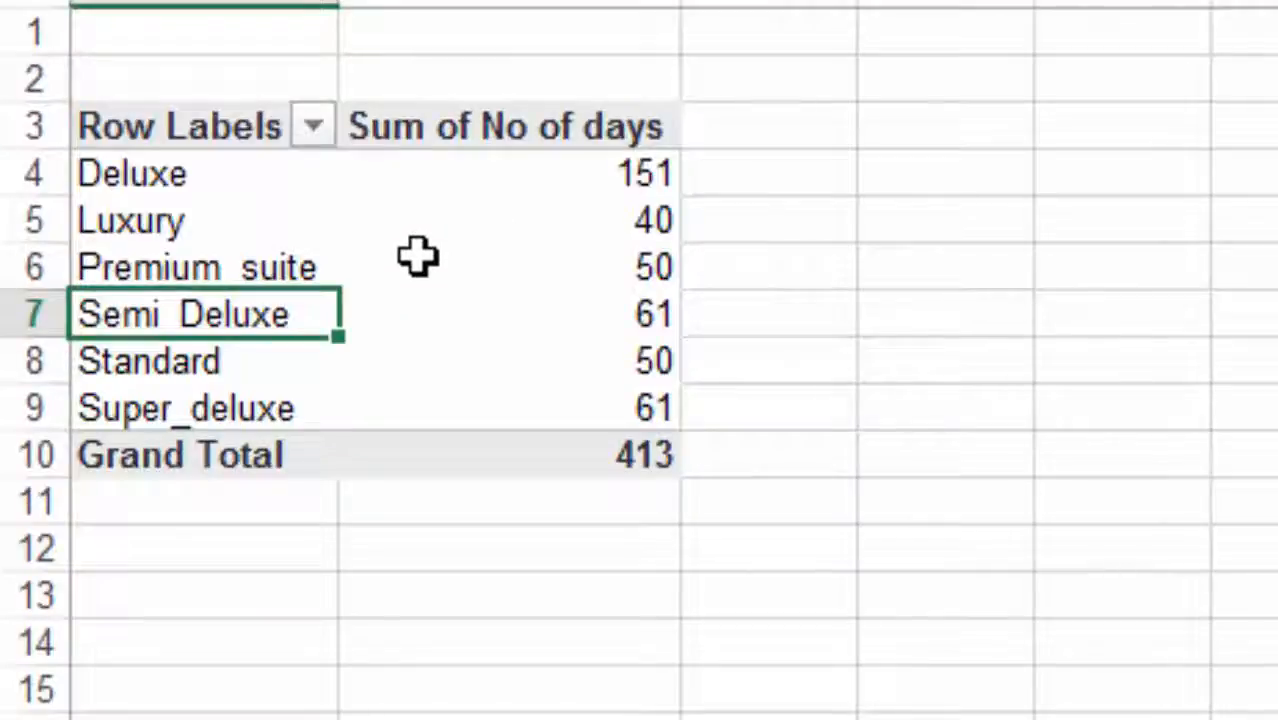
mouse_move(420, 259)
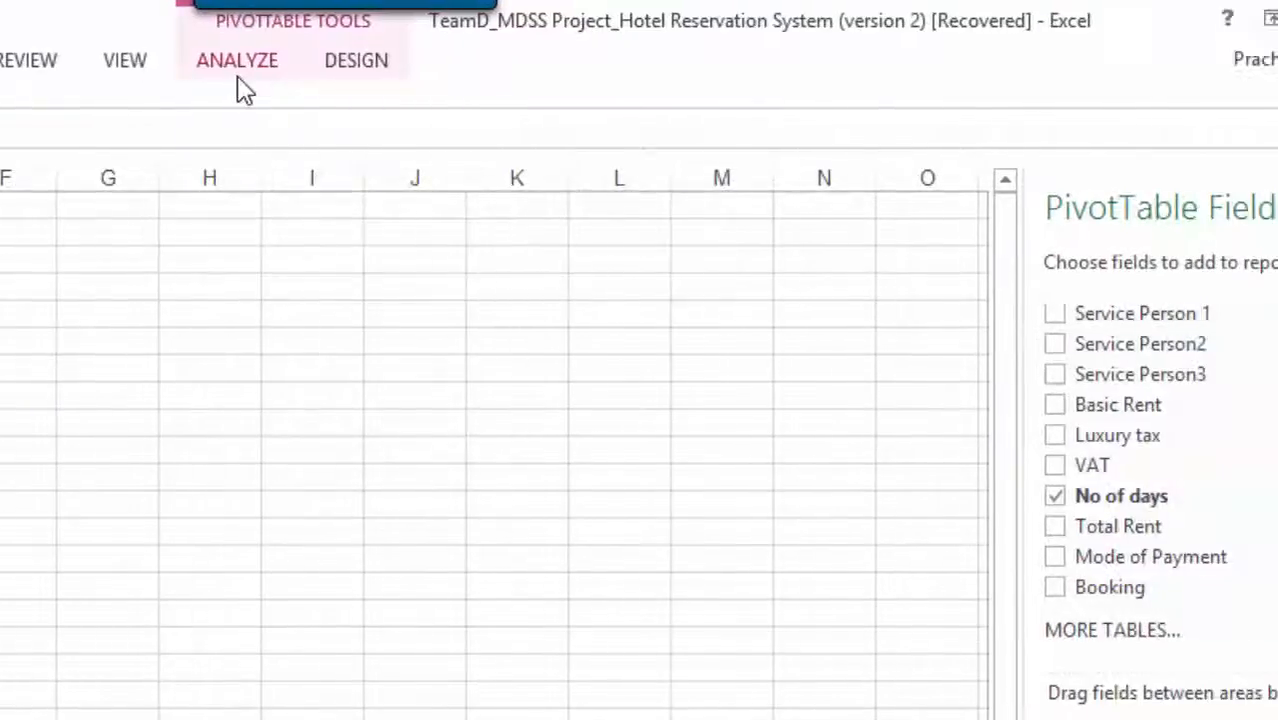
click(240, 86)
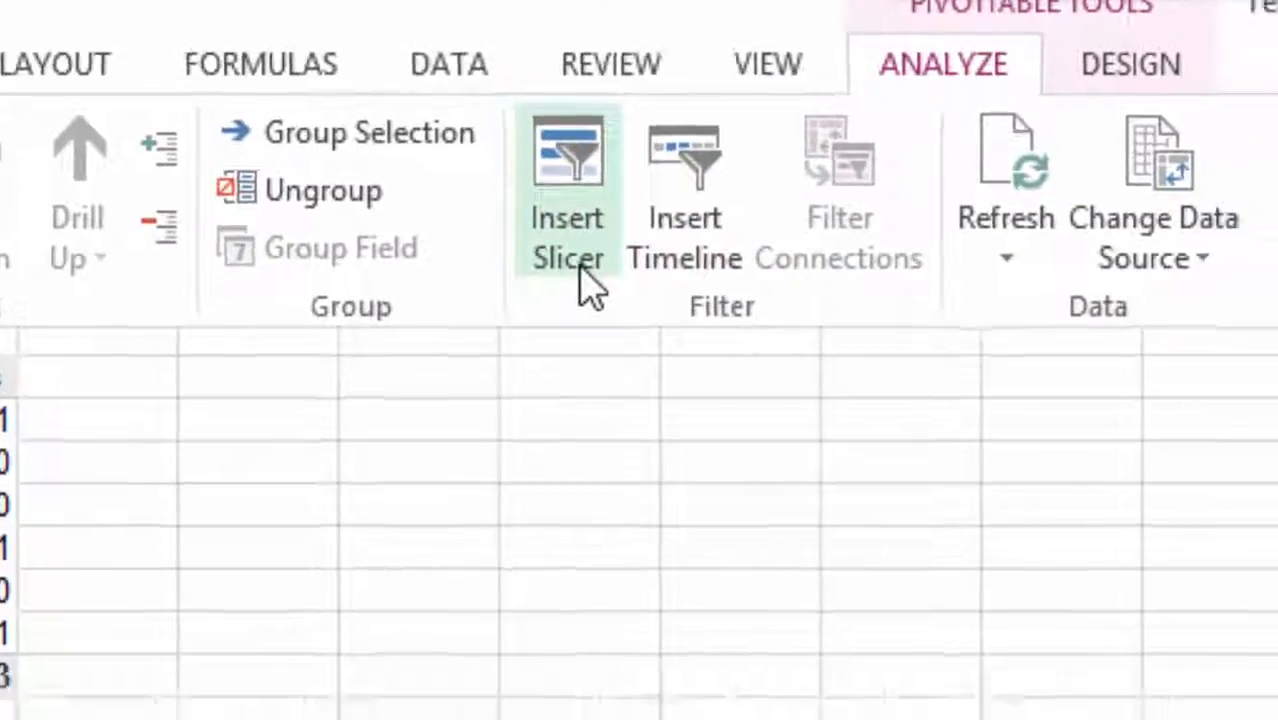
click(582, 272)
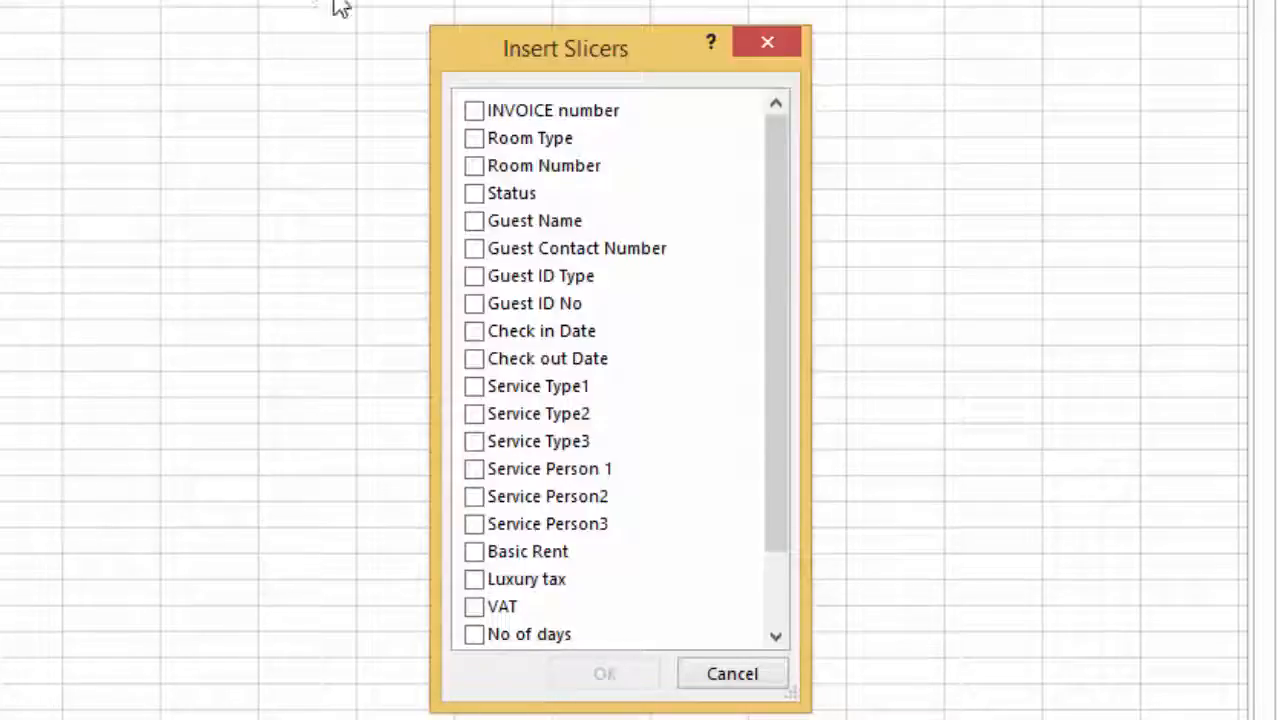
click(471, 396)
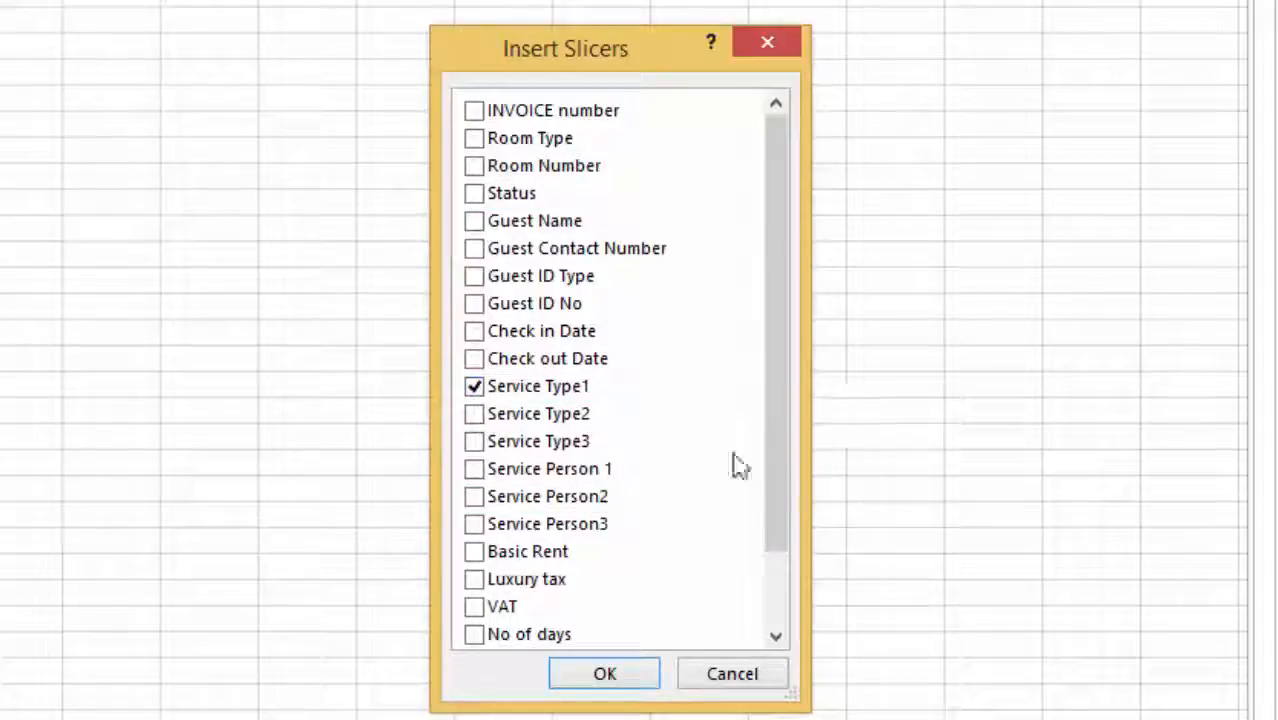
scroll(780, 462, down, 2)
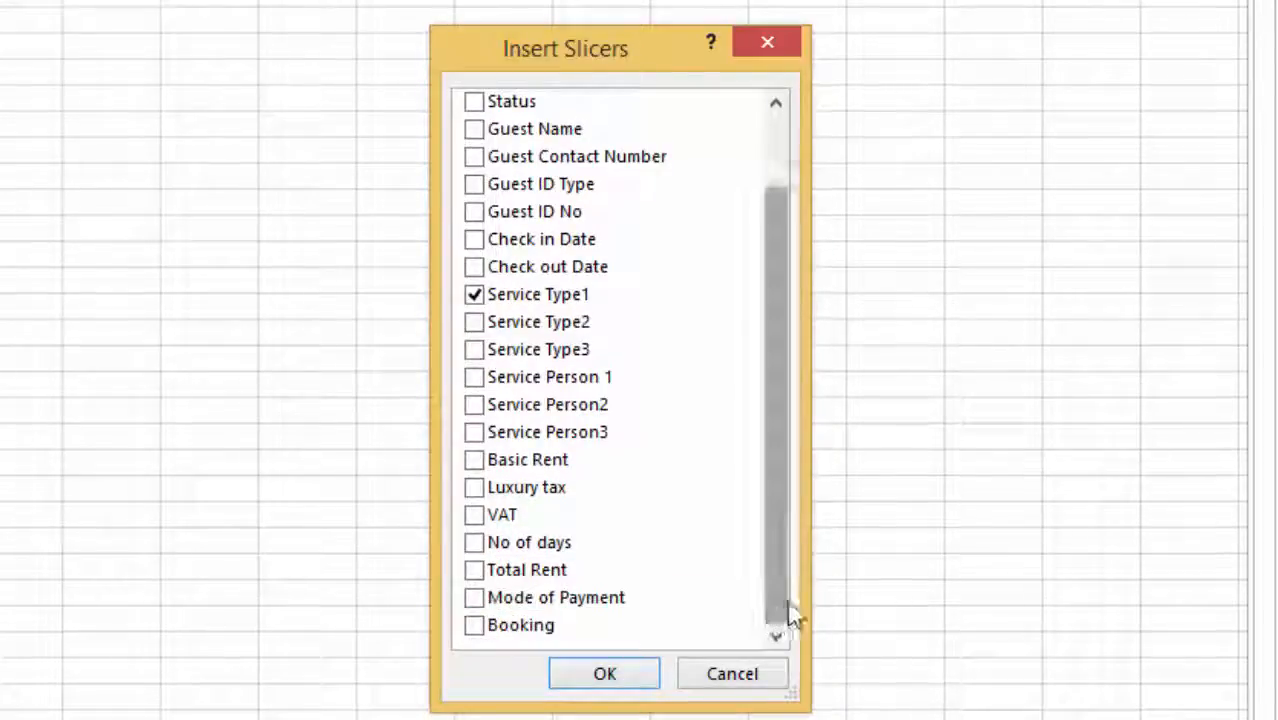
drag(787, 605, 790, 495)
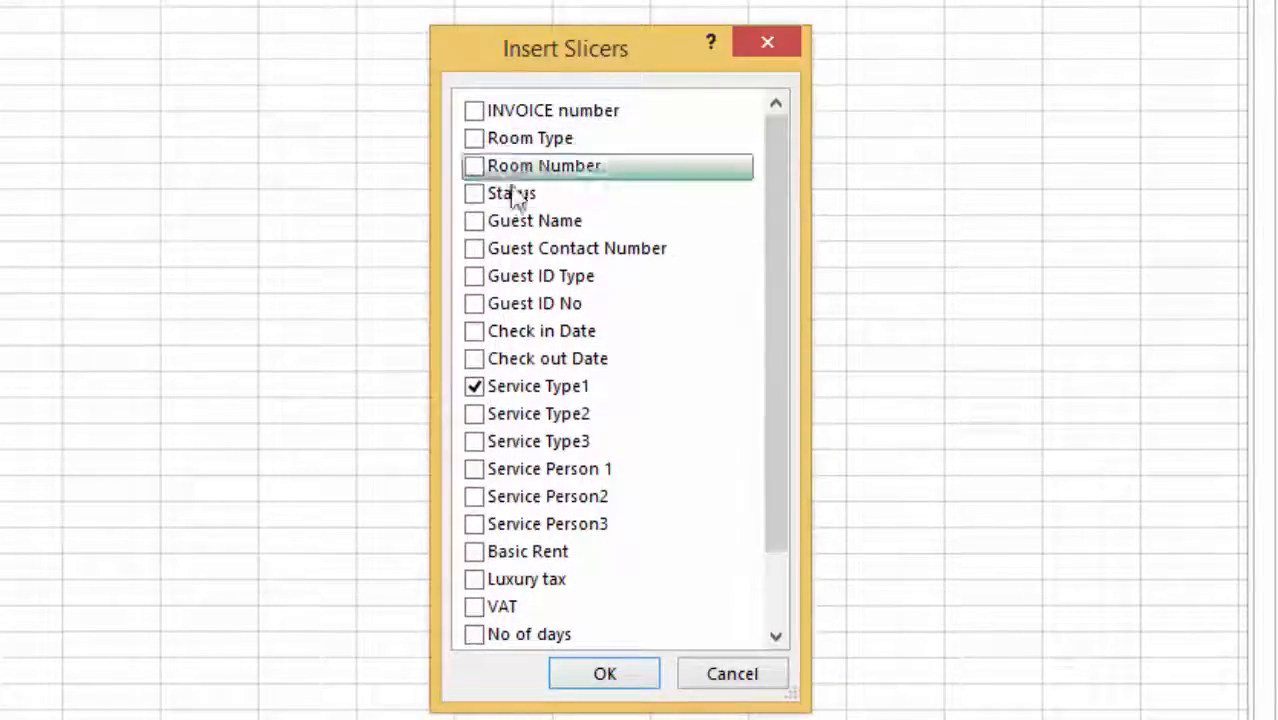
click(476, 139)
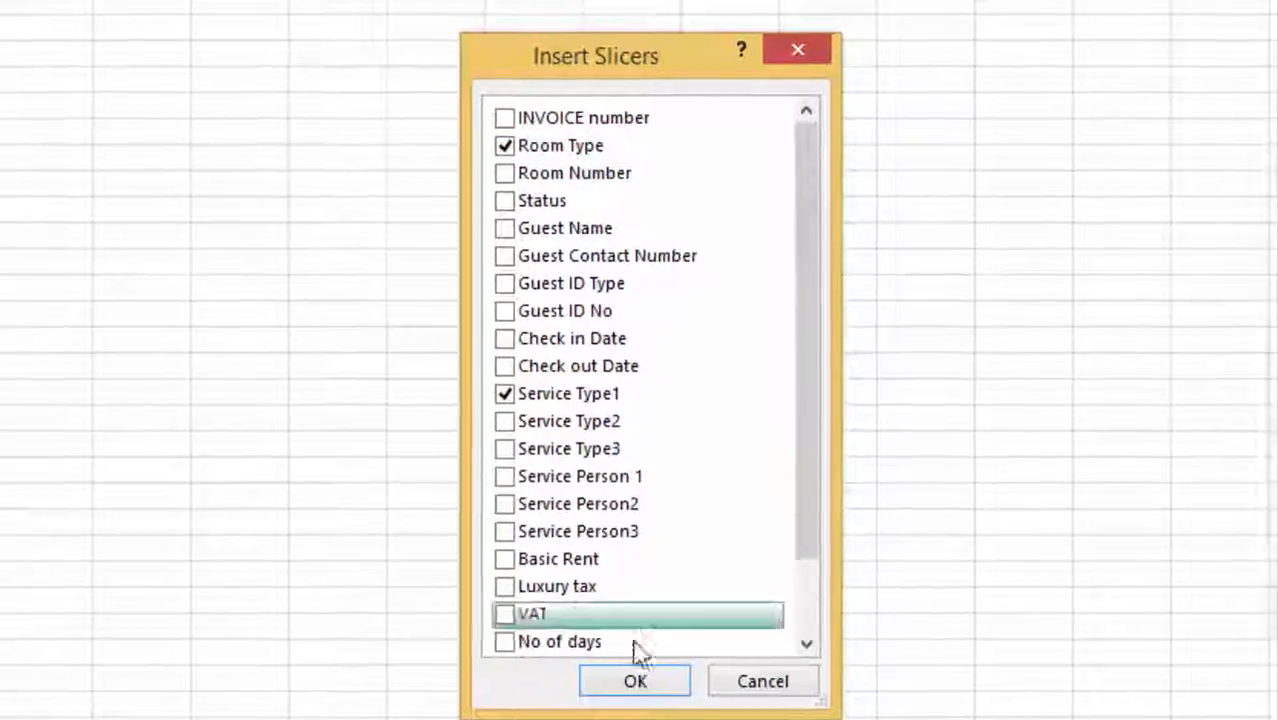
click(612, 677)
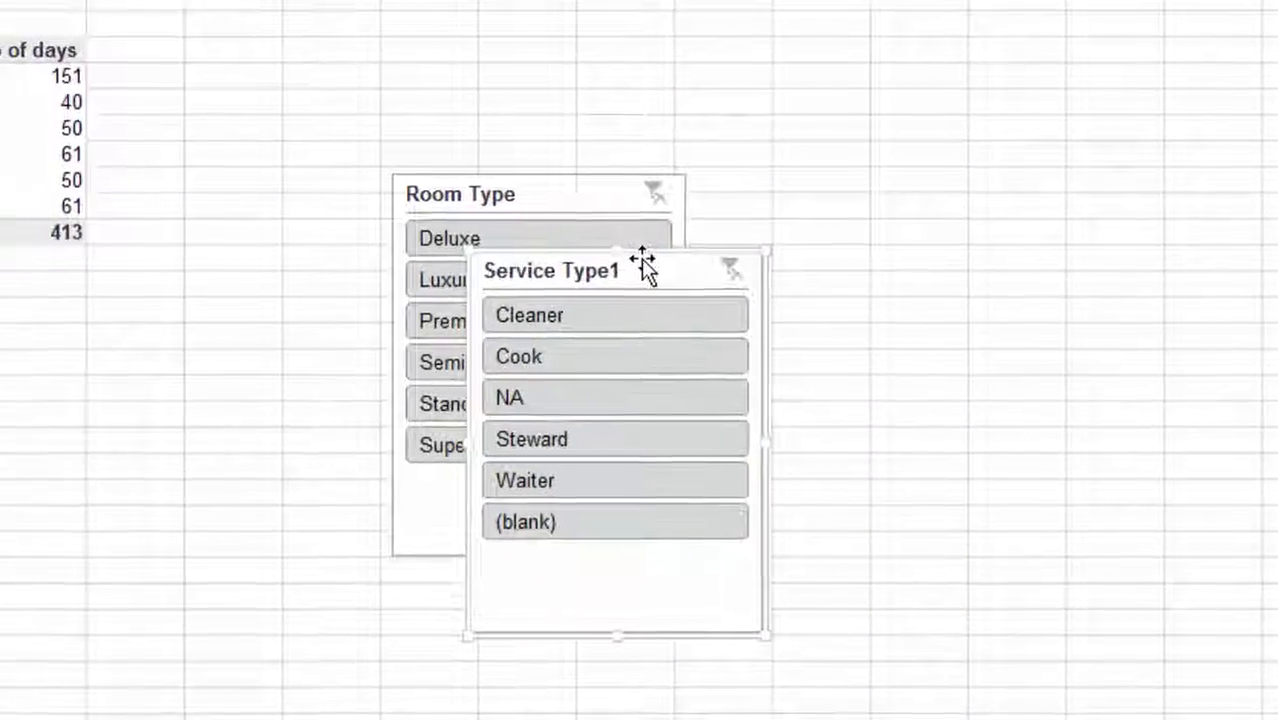
Step: Place the Service Type1 slicer beside the Room Type slicer and filter the pivot table by Premium_suite, finishing on Semi_Deluxe
drag(645, 265, 977, 203)
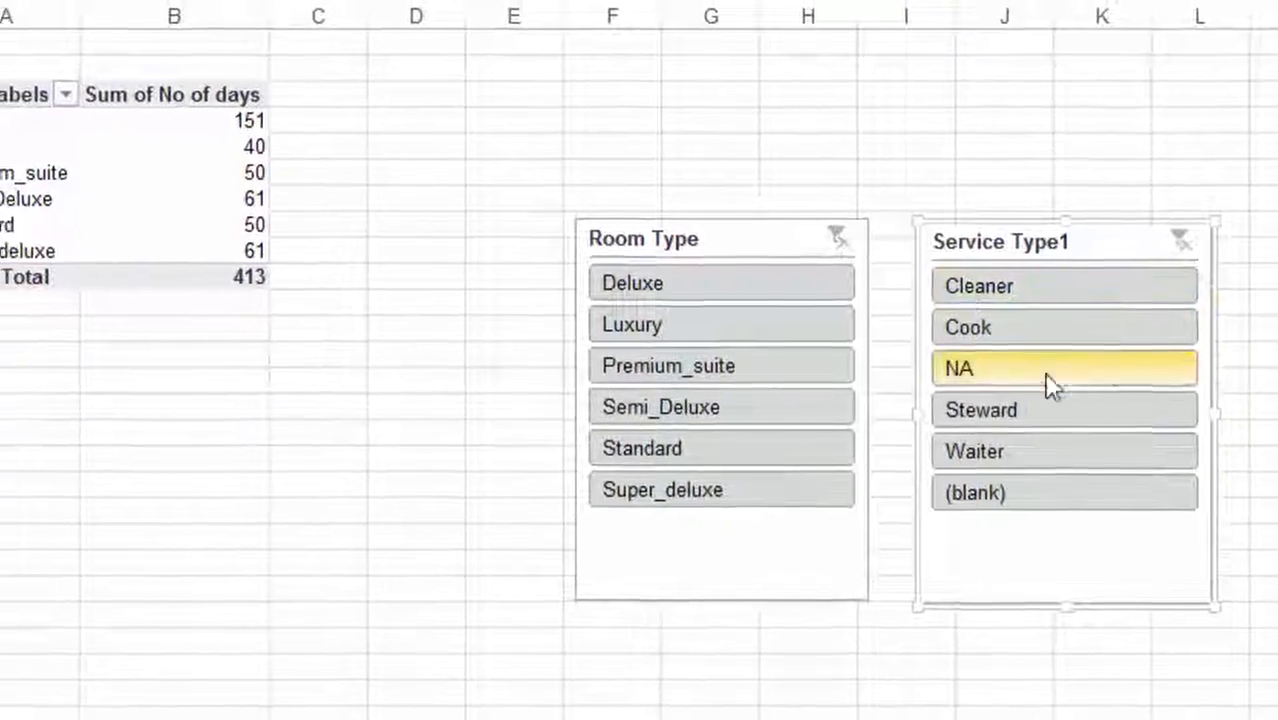
click(650, 368)
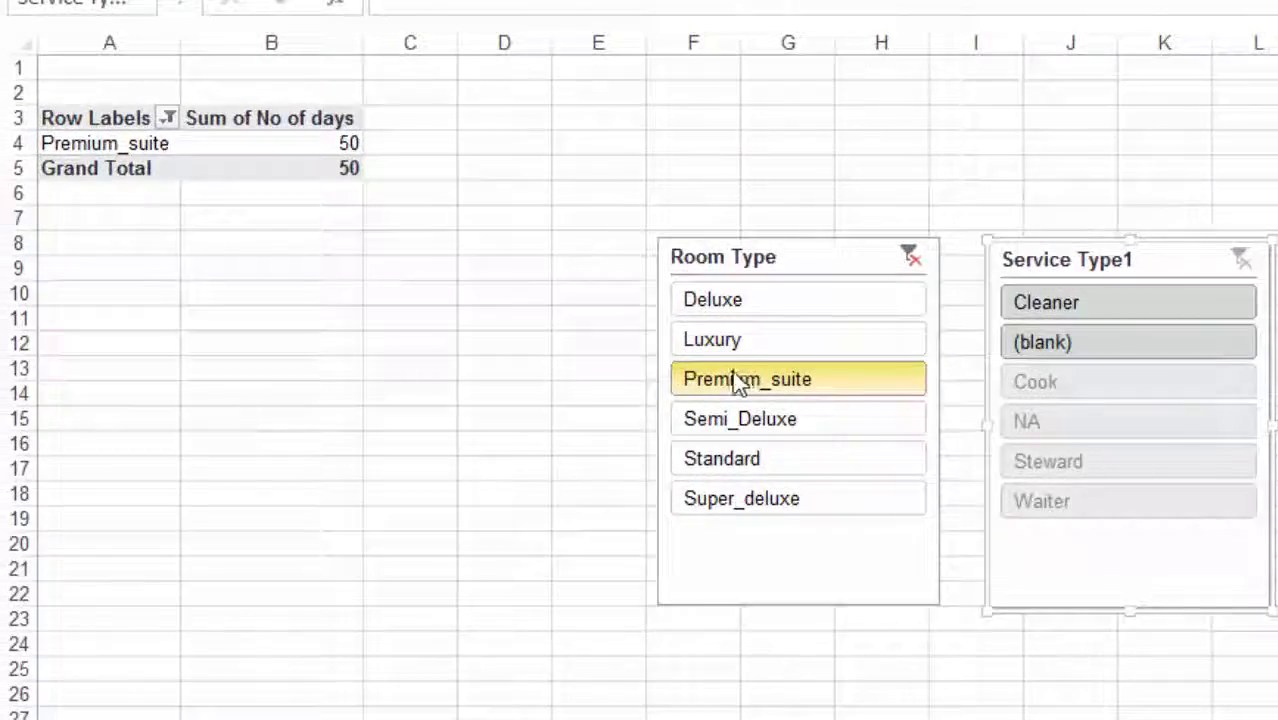
click(752, 420)
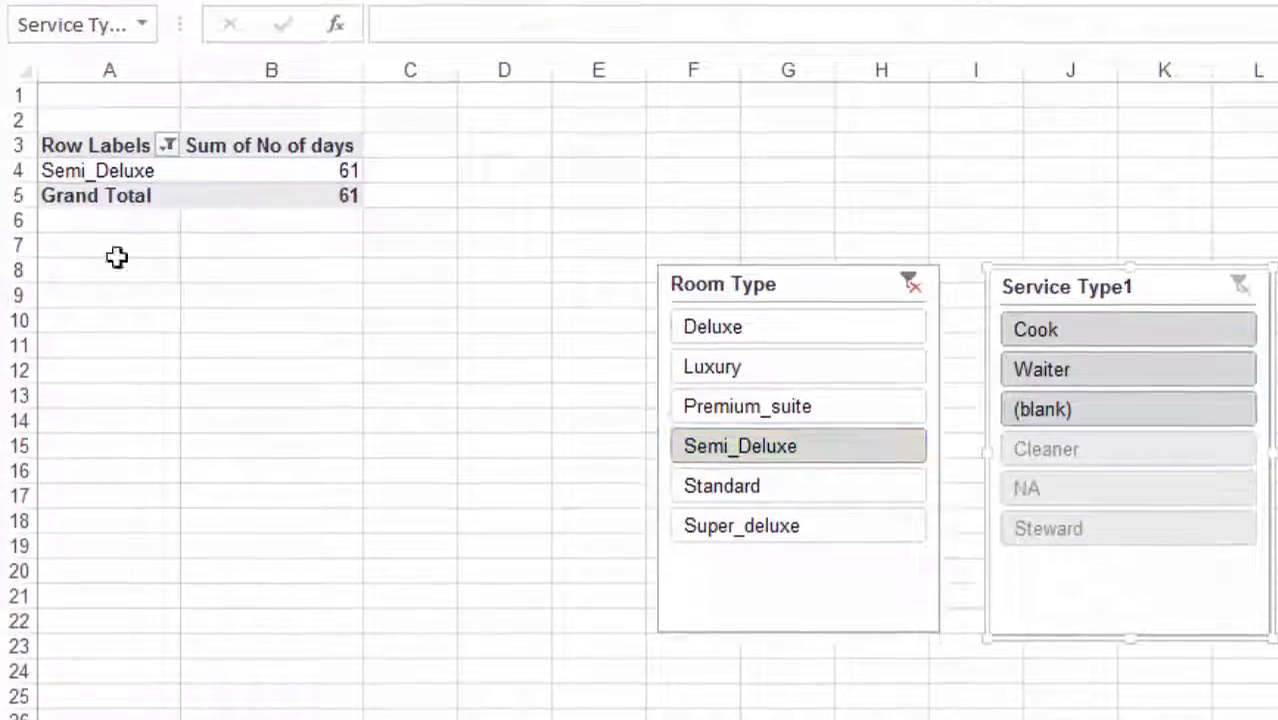
Step: Insert a column pivot chart from the room type pivot table and place it below the table, clear of the slicers
click(105, 185)
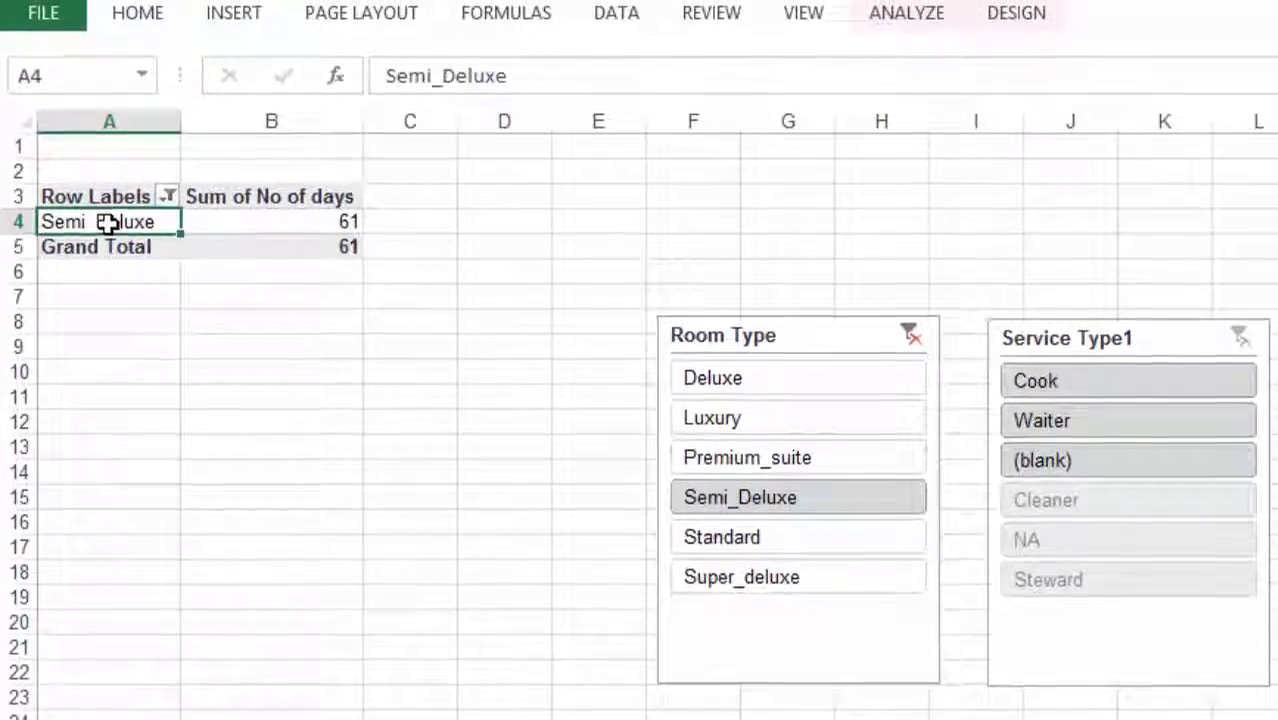
click(238, 27)
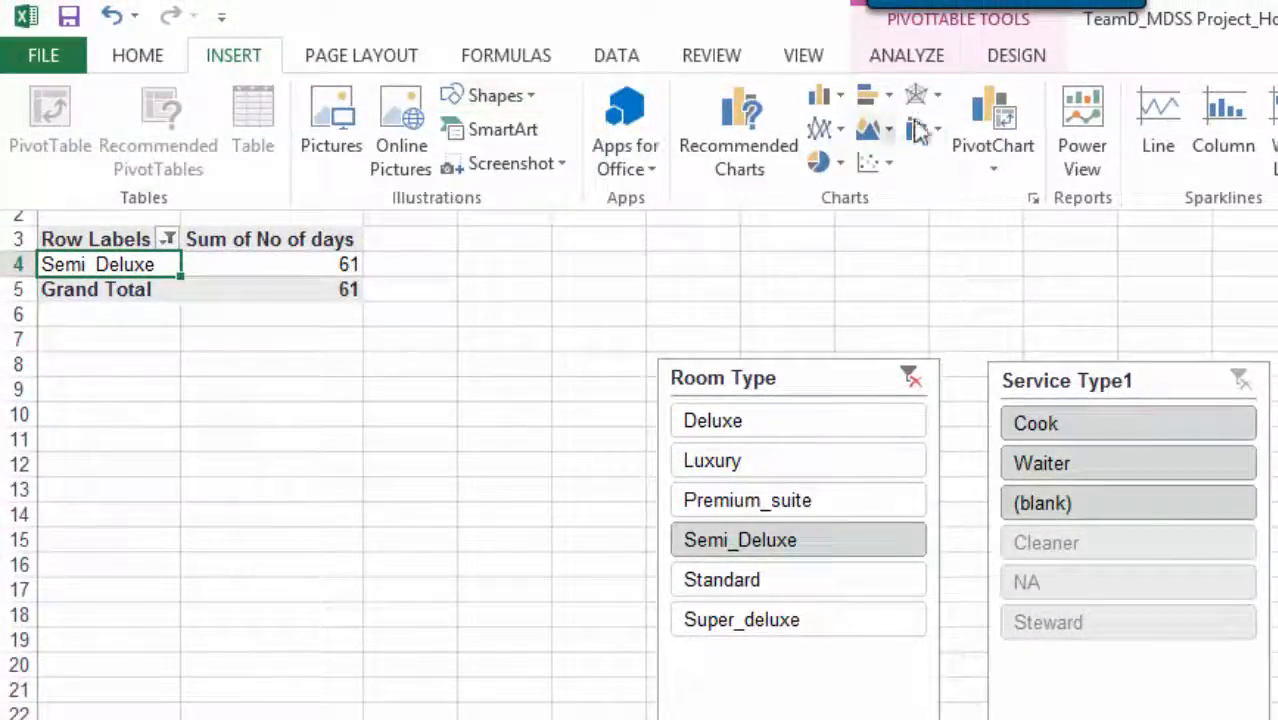
click(822, 95)
click(845, 190)
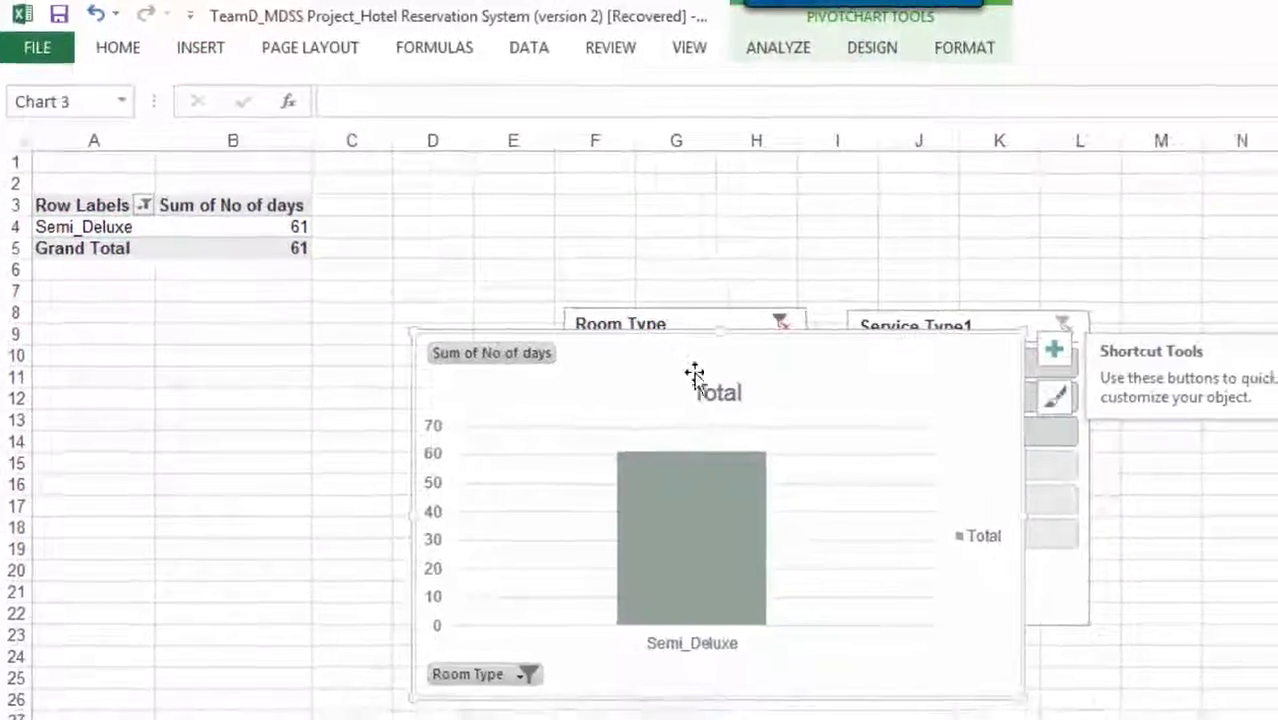
drag(694, 374, 278, 348)
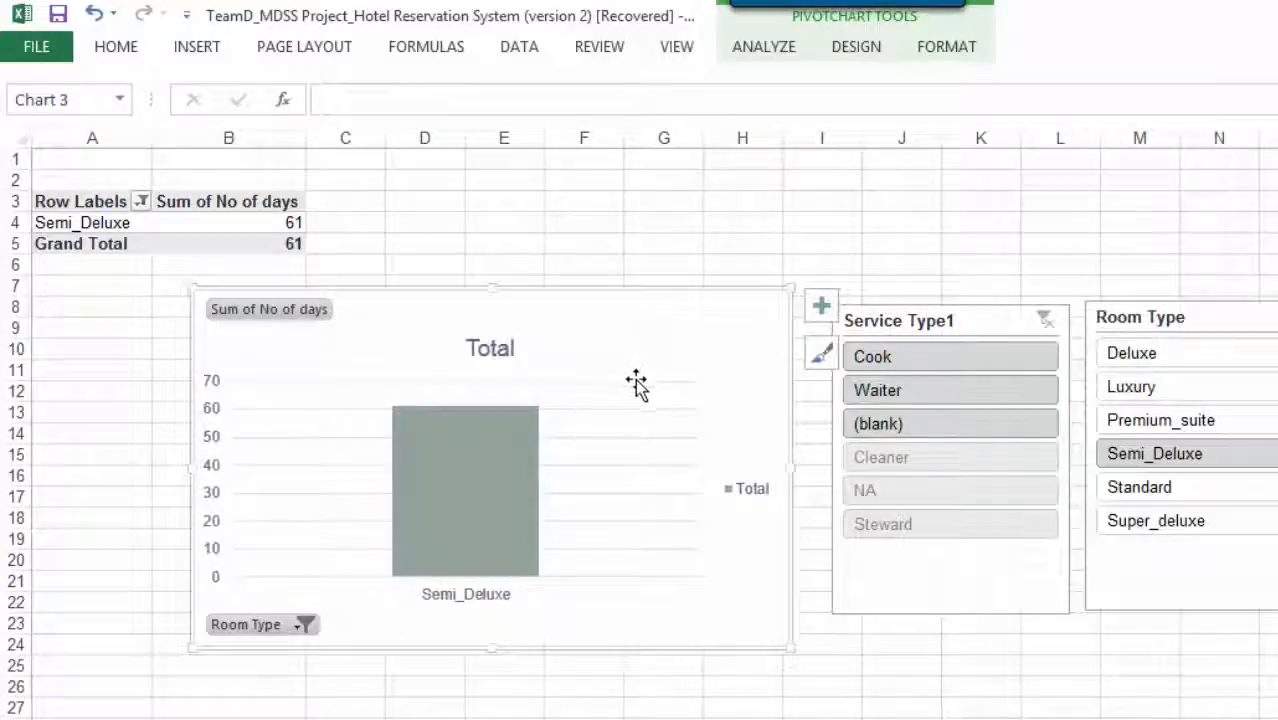
Step: Filter the chart to compare the Premium_suite and Deluxe room types using the Room Type slicer
click(912, 398)
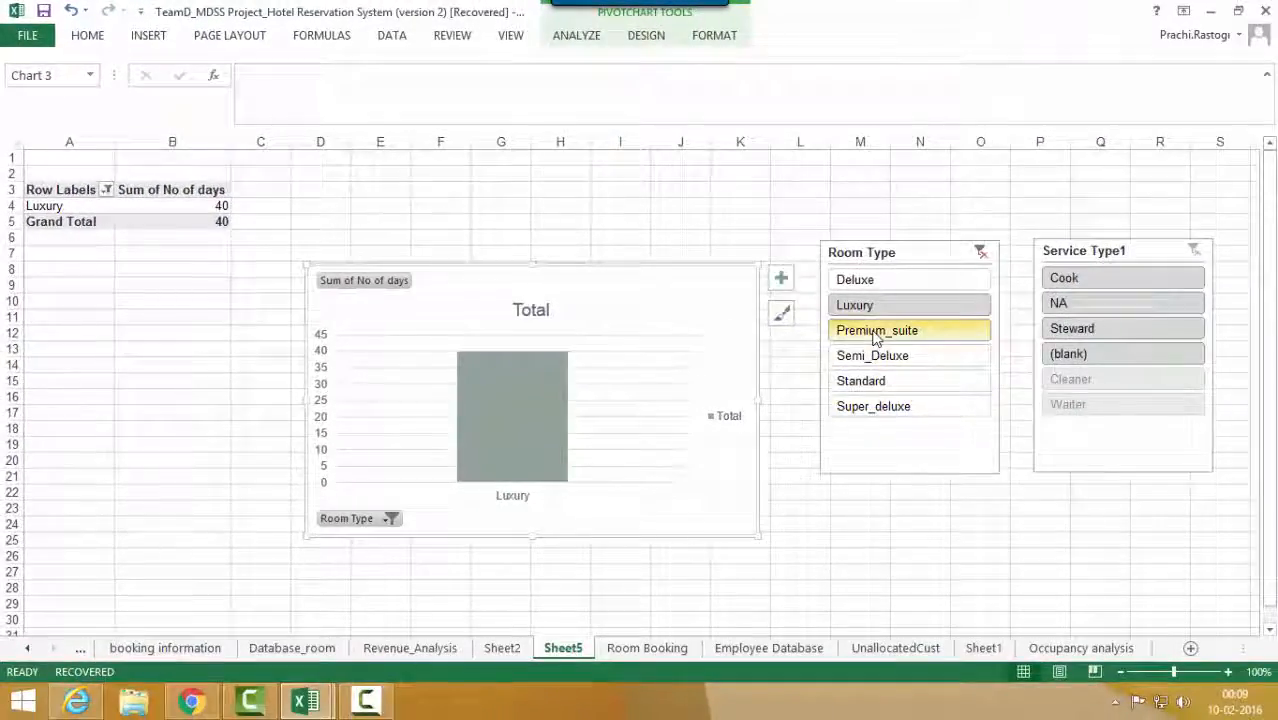
click(873, 338)
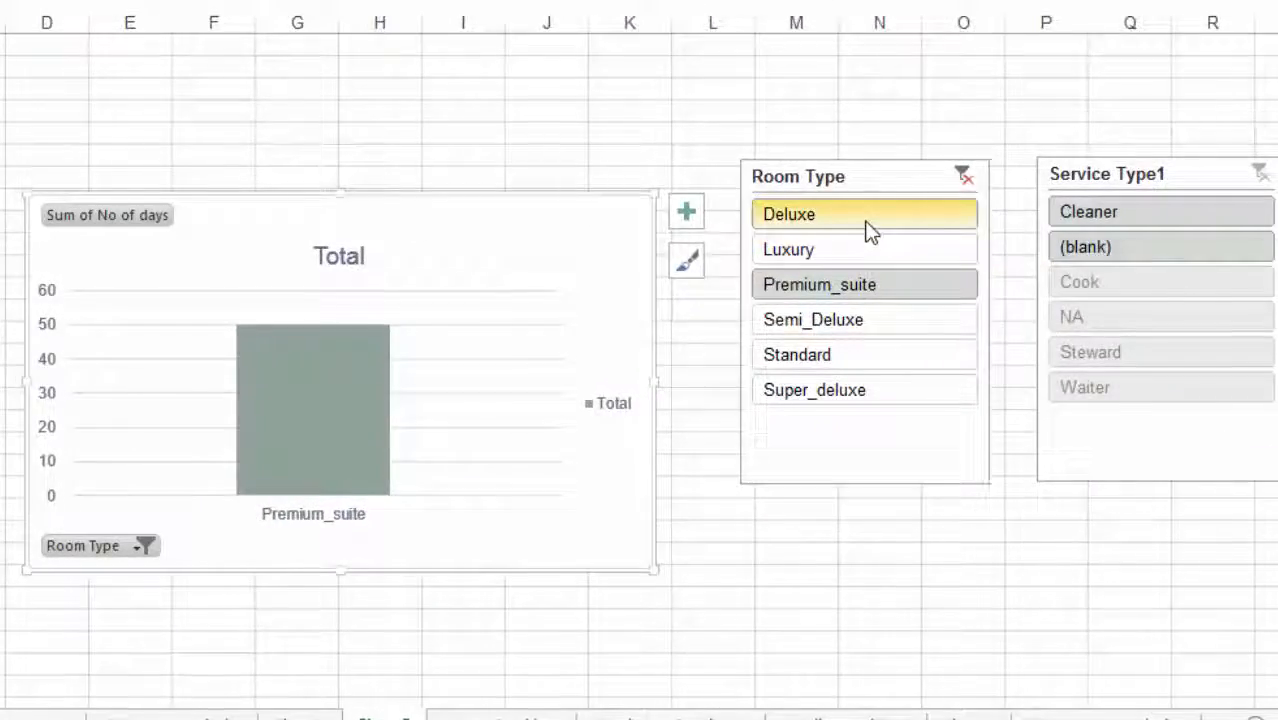
ctrl+click(868, 226)
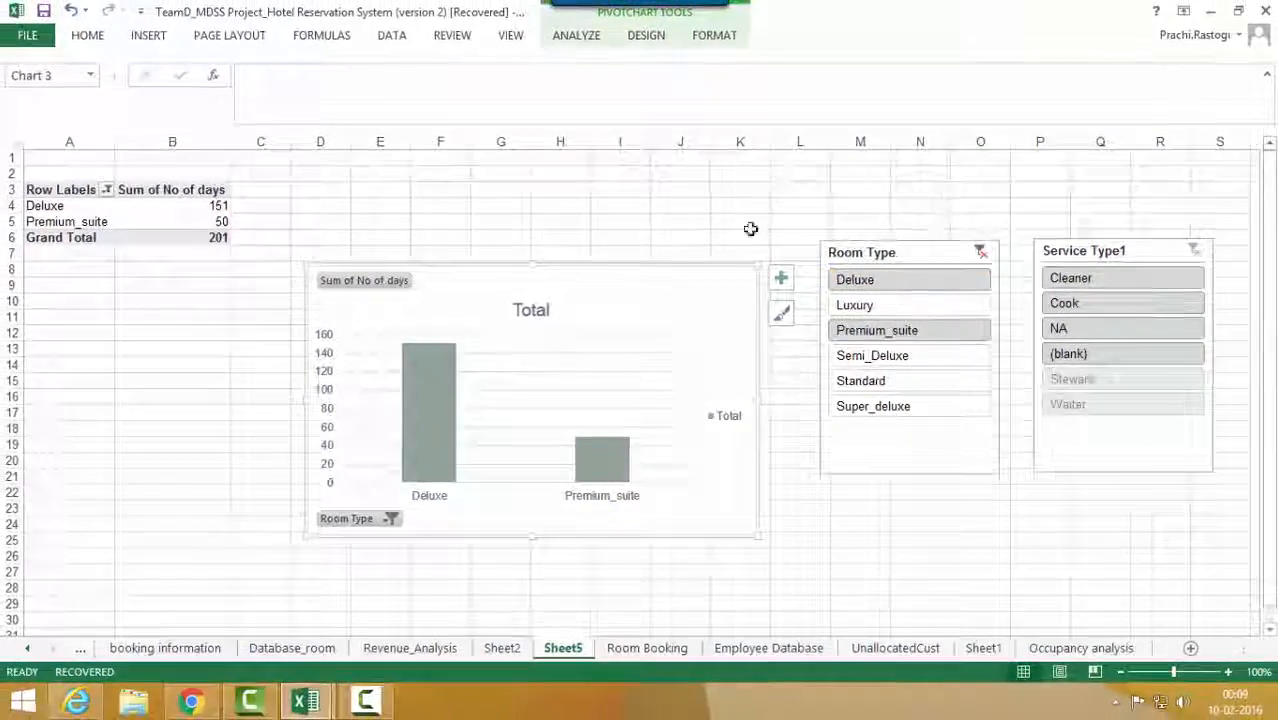
Step: Arrange the Room Type slicer's buttons in 3 columns
click(60, 201)
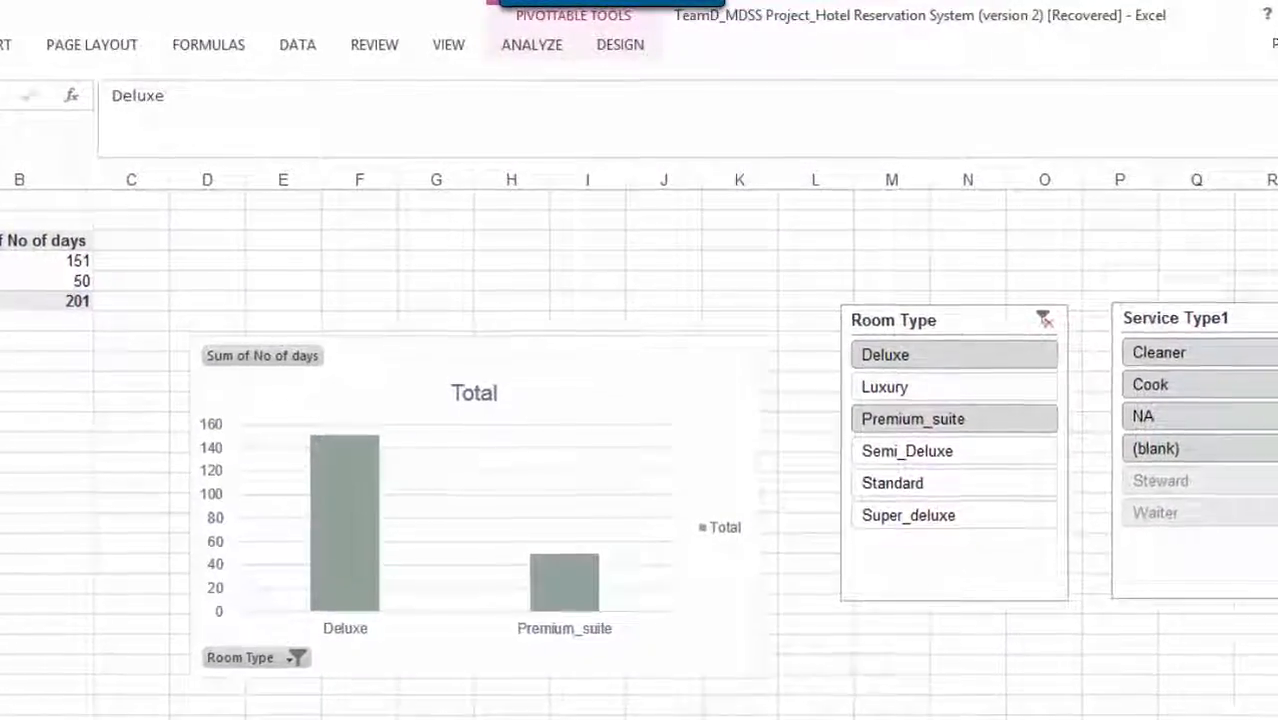
click(985, 310)
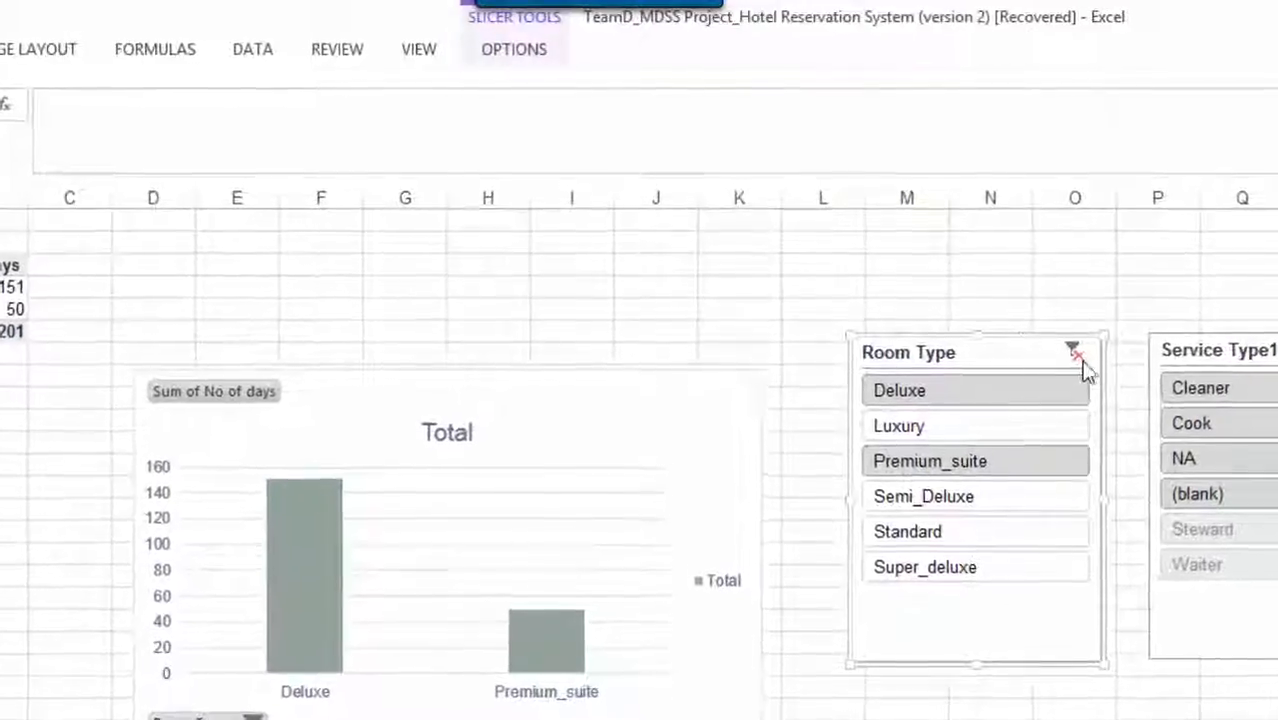
click(490, 60)
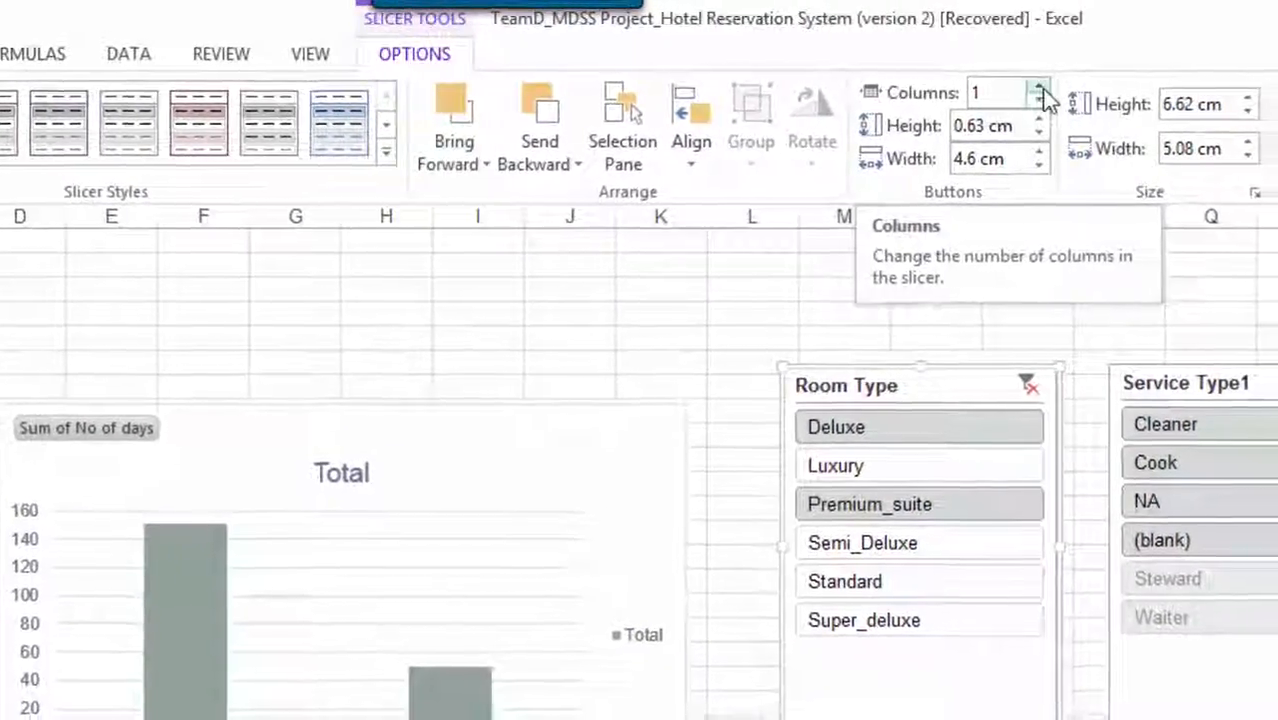
click(922, 84)
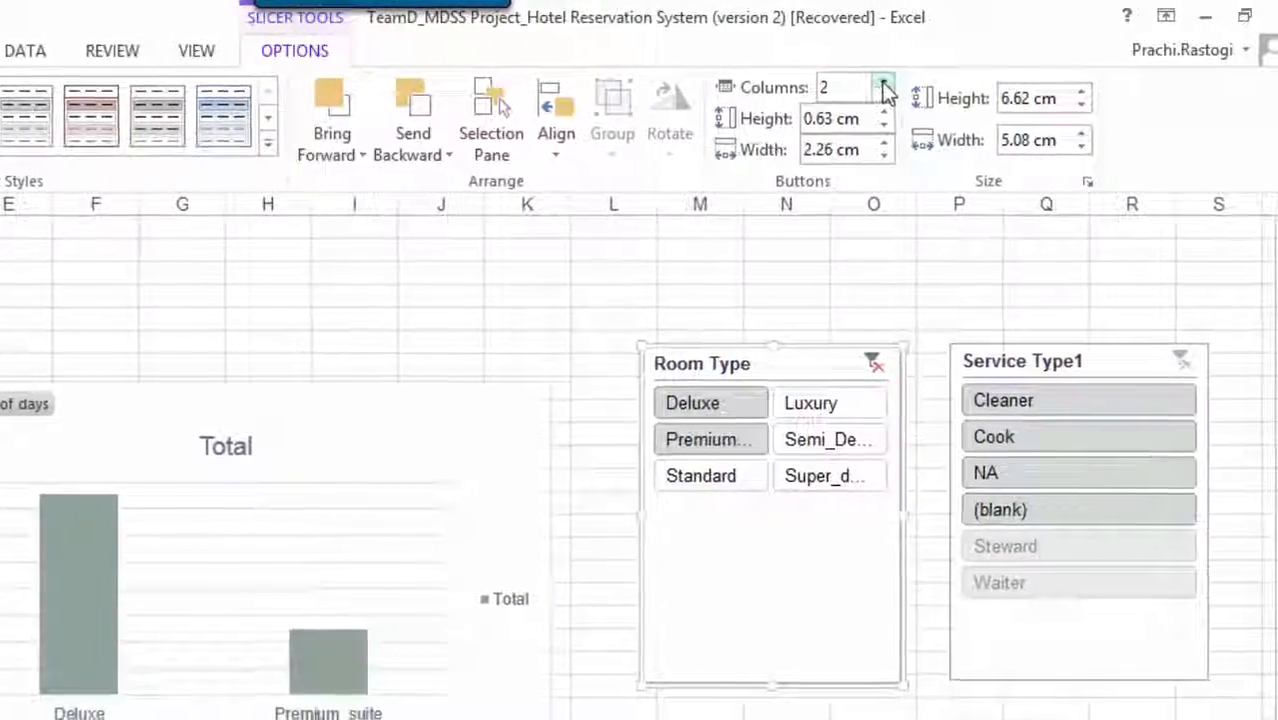
click(922, 84)
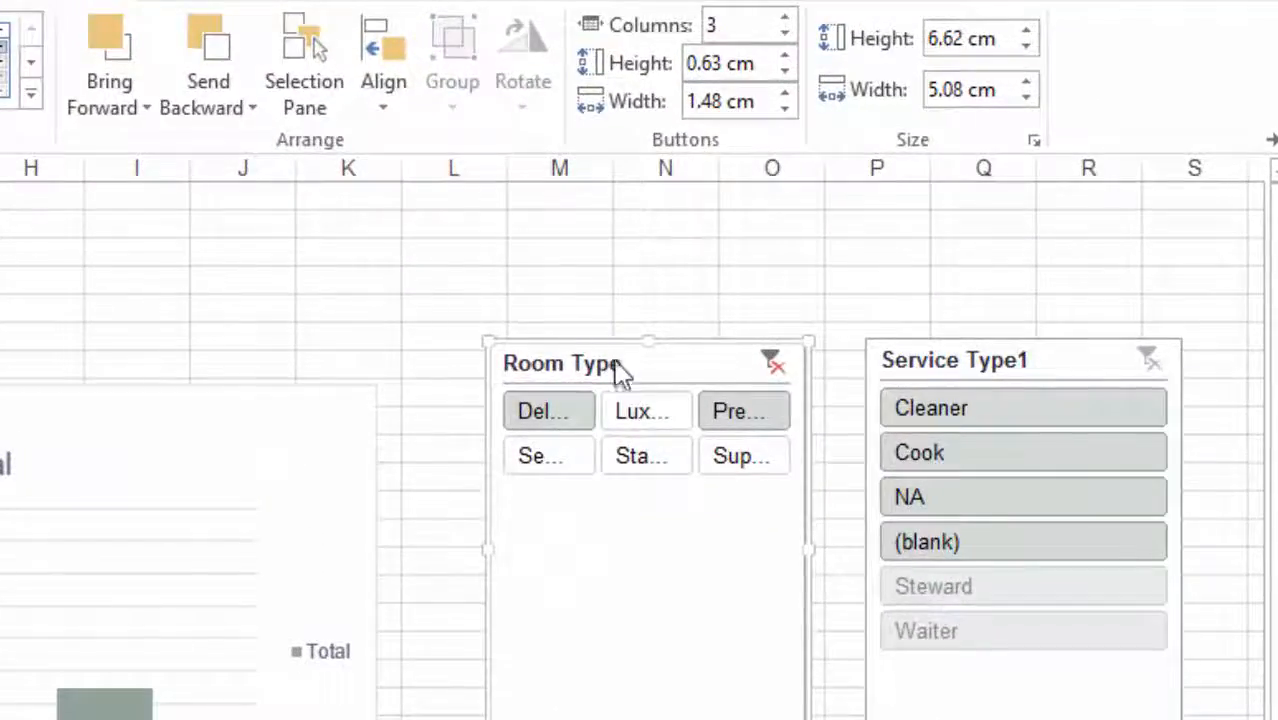
click(633, 550)
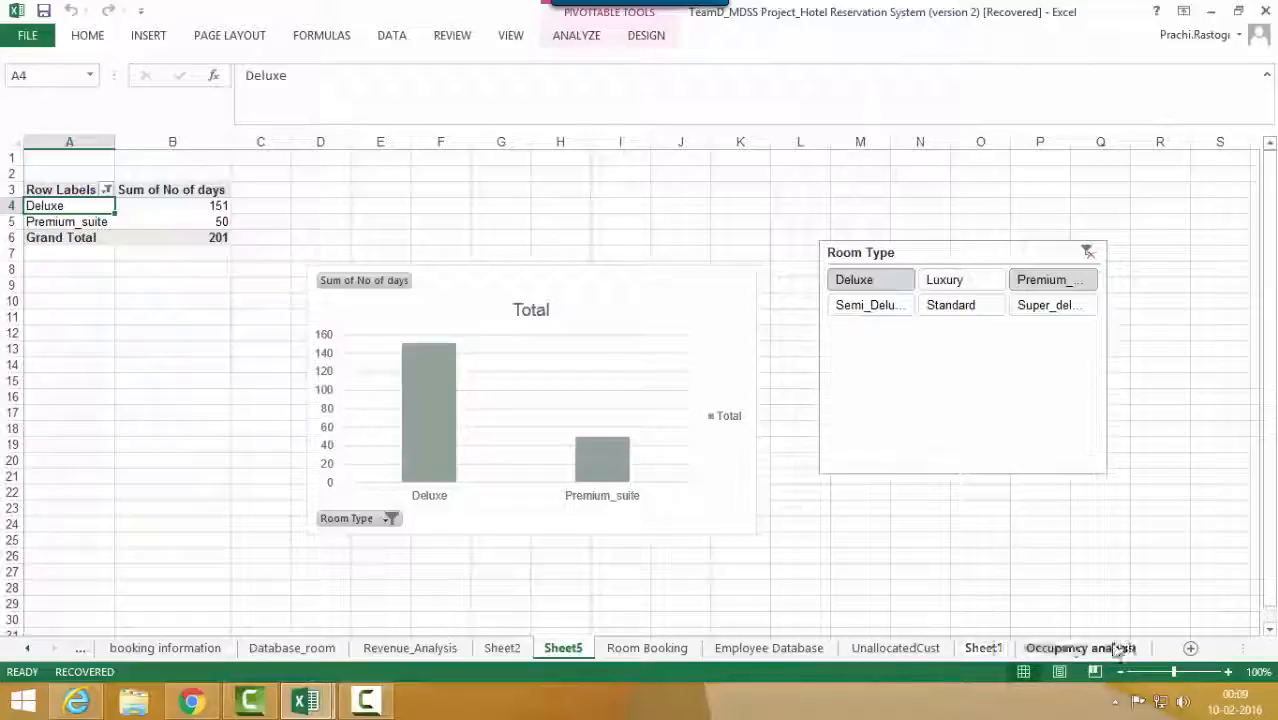
Step: On the Occupancy analysis sheet, insert a Check in Date timeline for the room type pivot table and narrow it to clear the Service Type1 slicer
click(1116, 649)
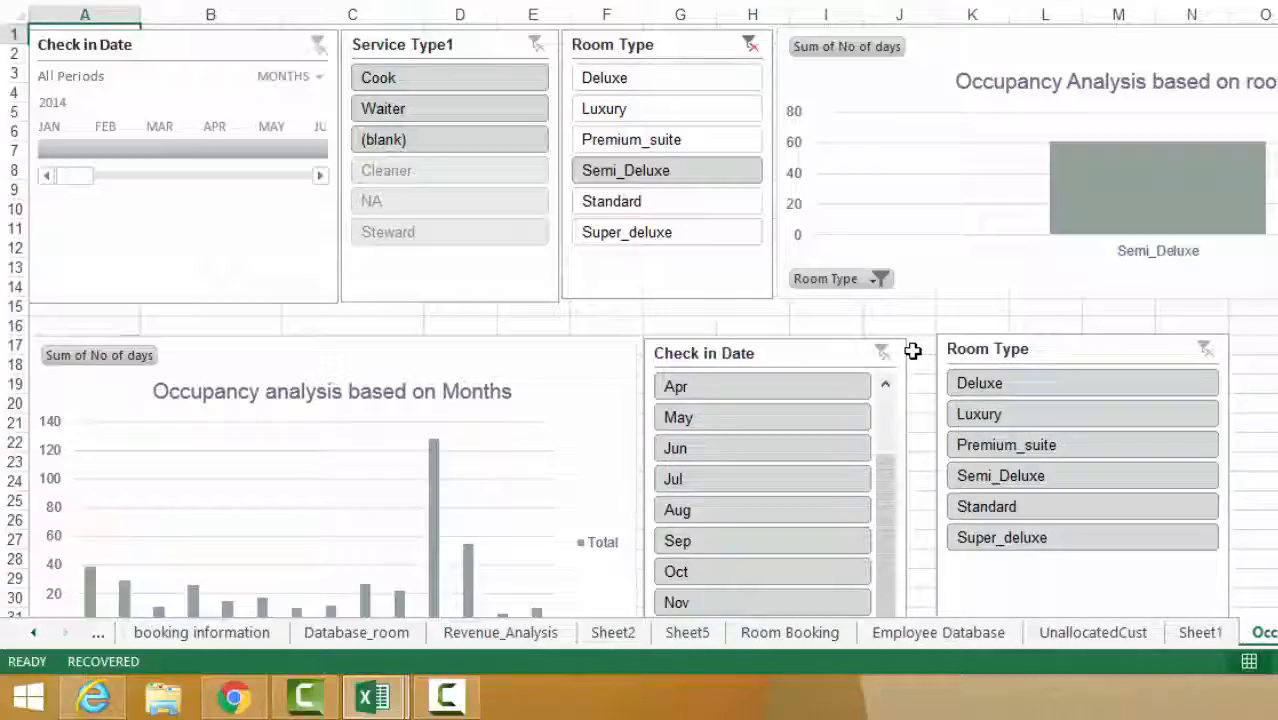
click(447, 697)
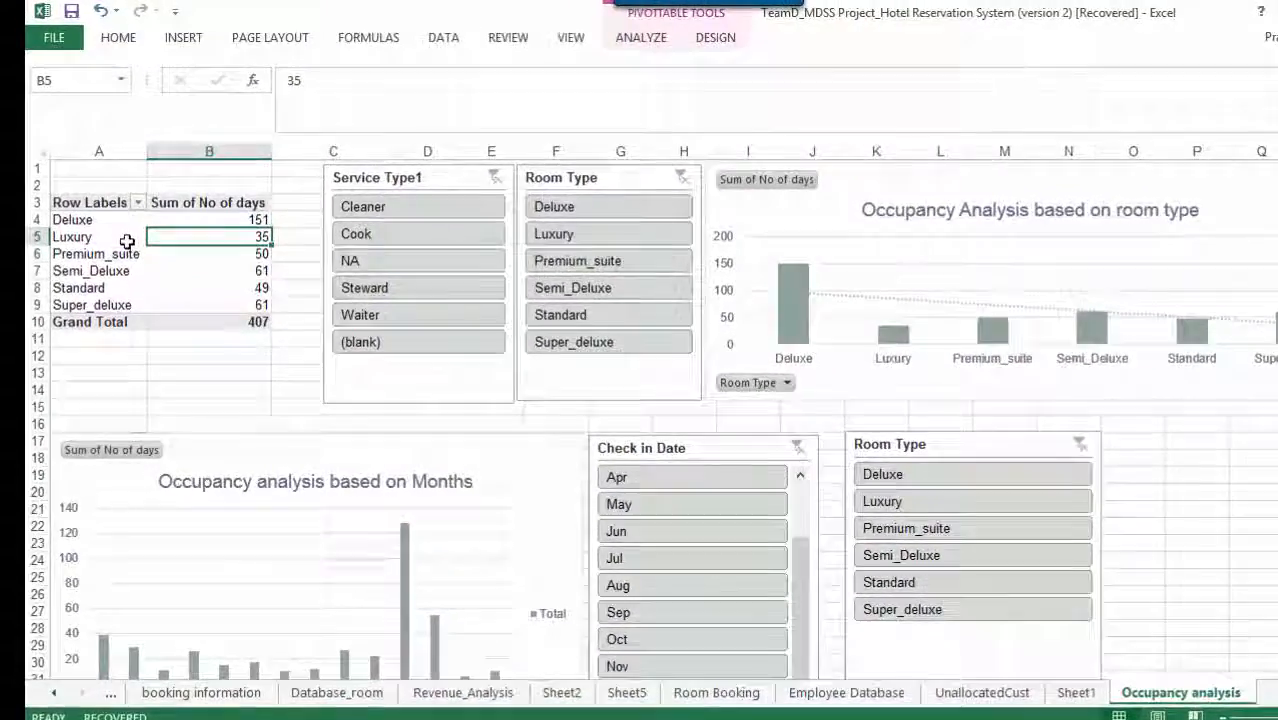
click(115, 237)
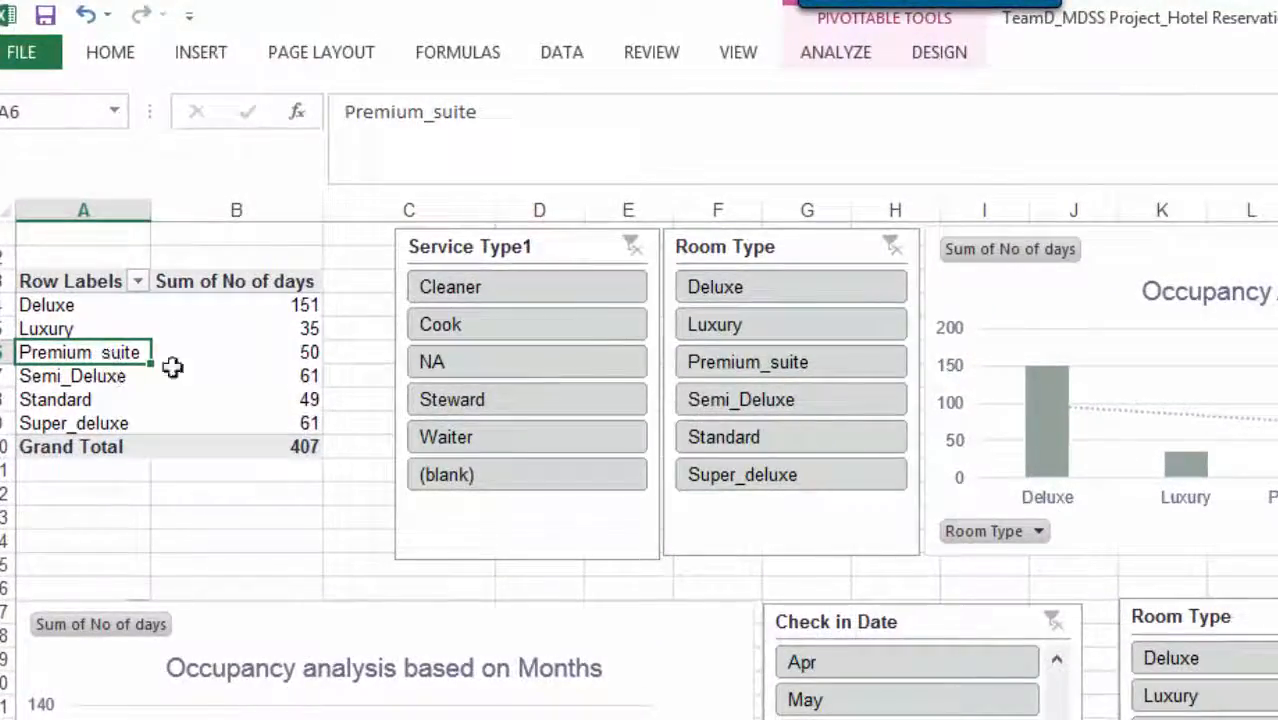
click(810, 58)
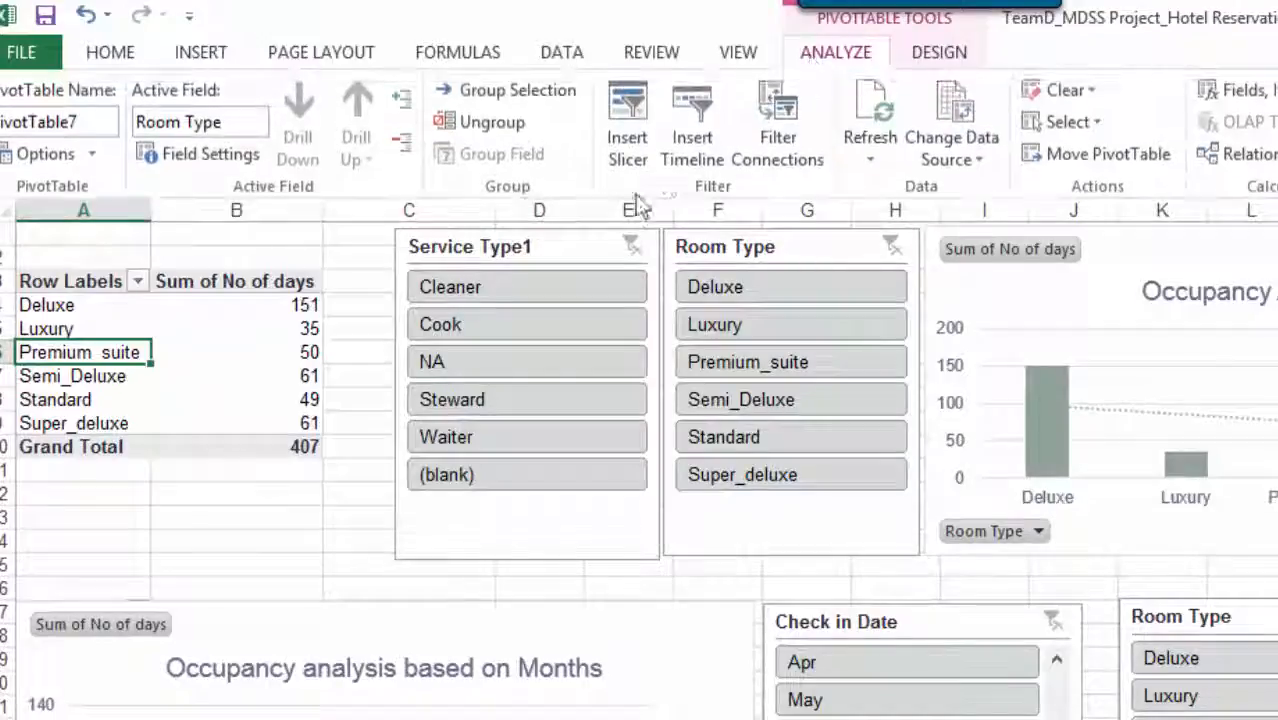
click(690, 156)
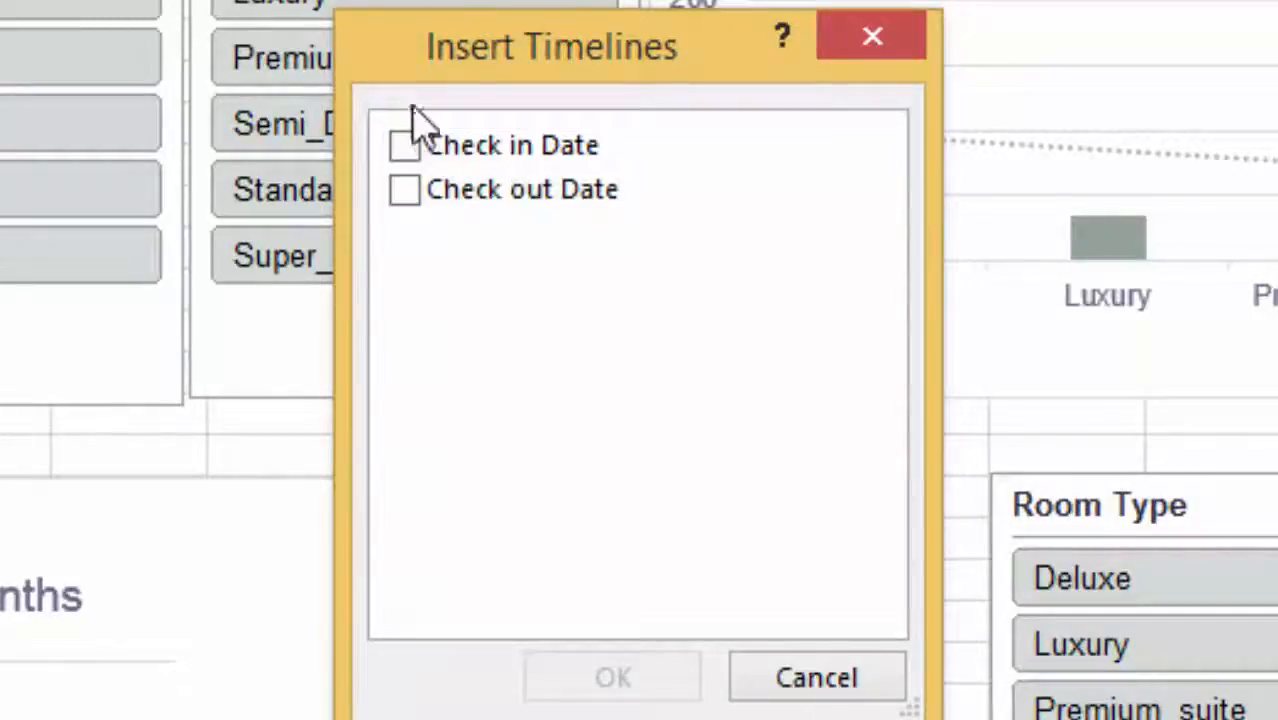
click(405, 147)
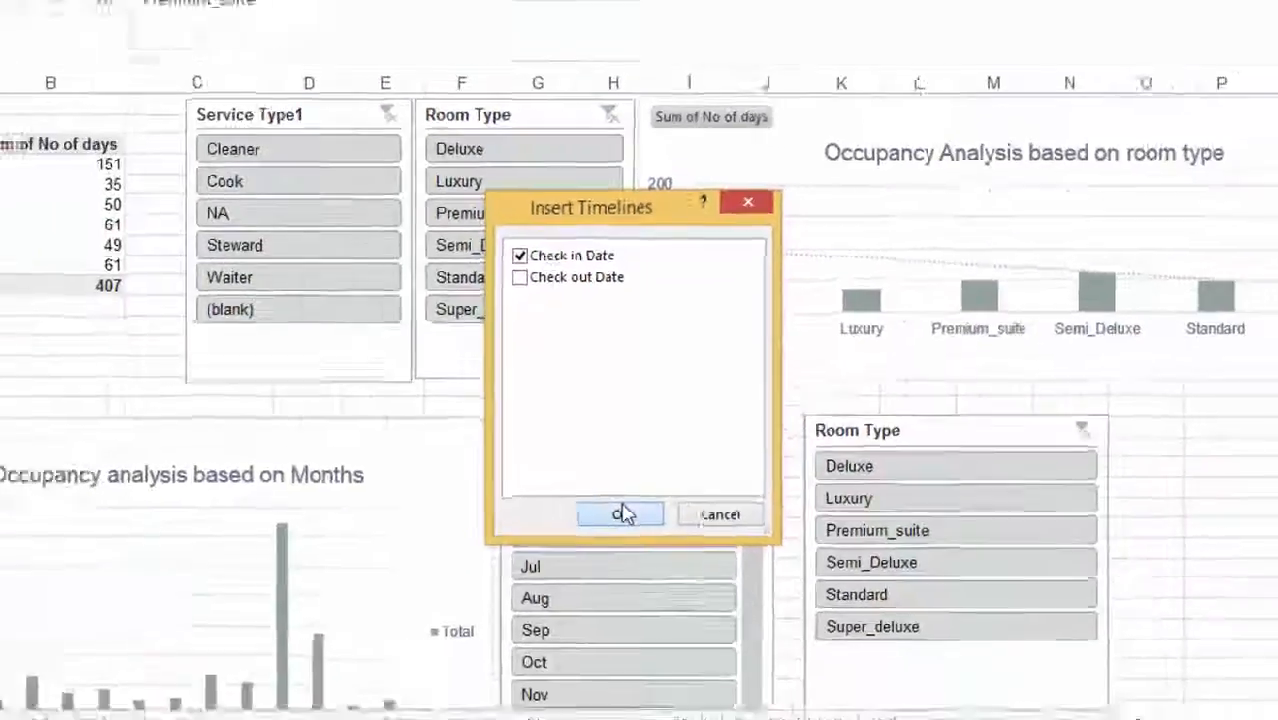
click(622, 514)
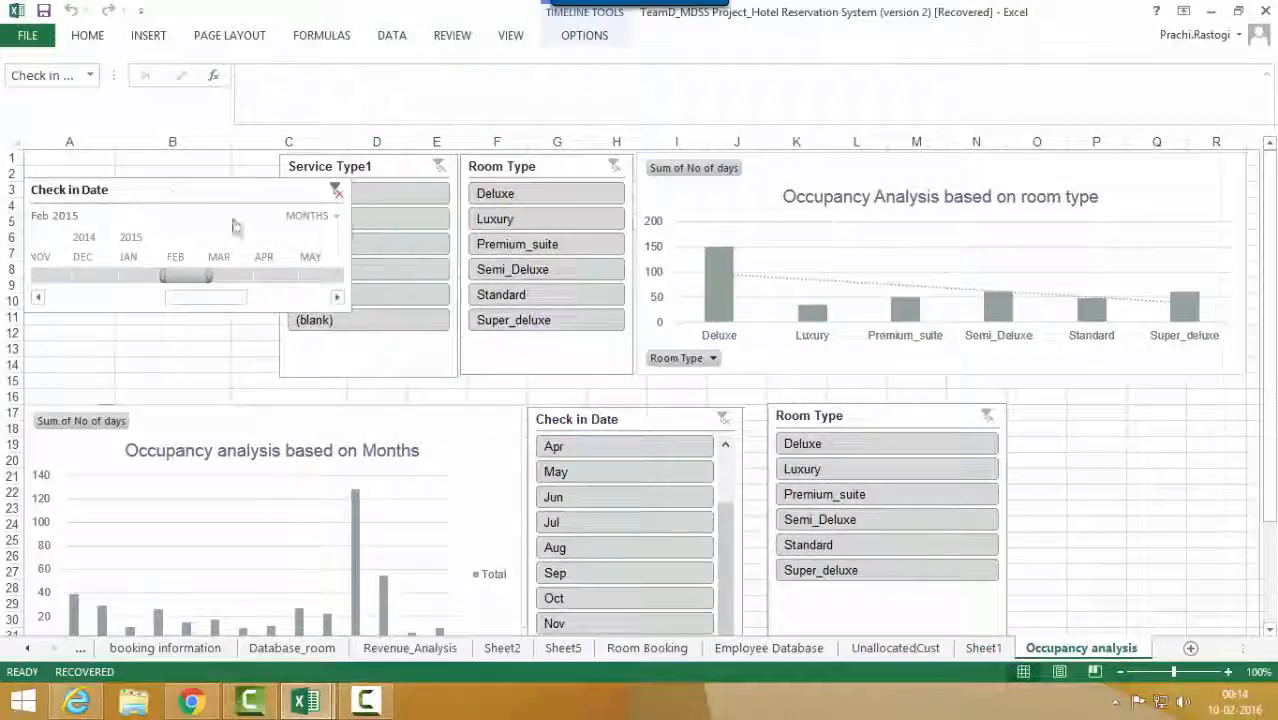
drag(350, 244, 265, 226)
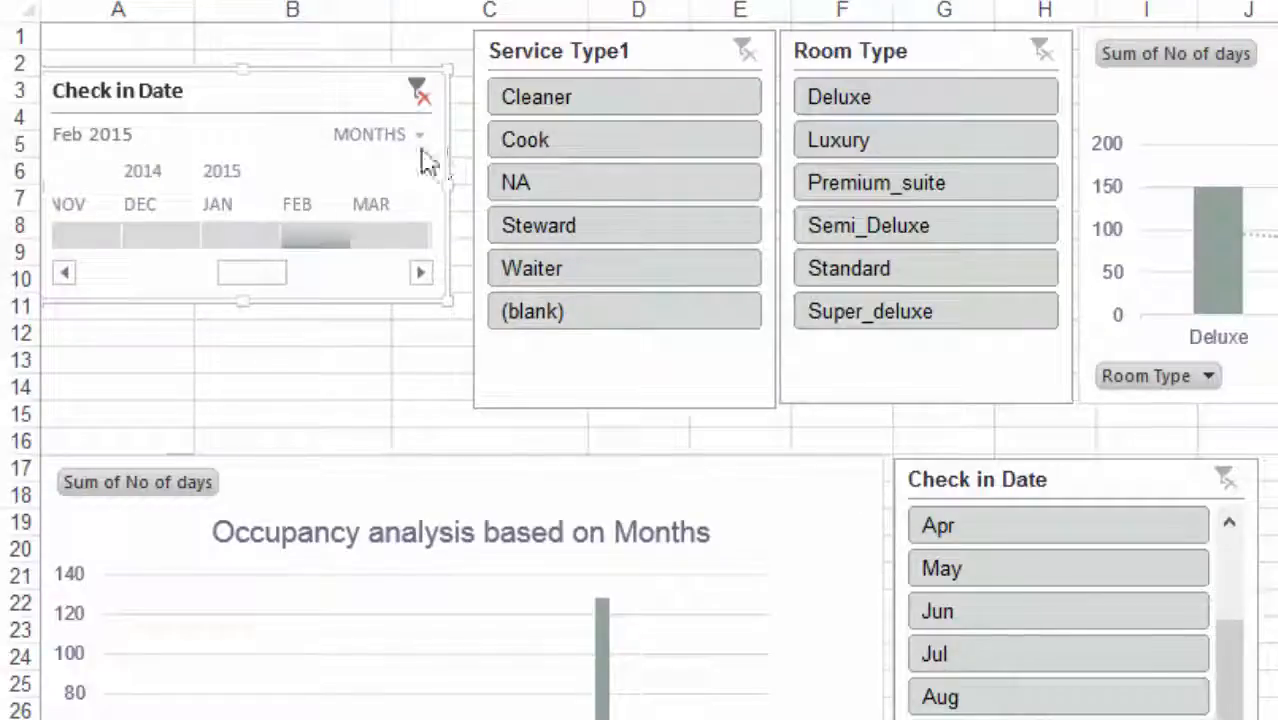
Step: Try the Check in Date timeline at the quarters level and return it to months
click(385, 134)
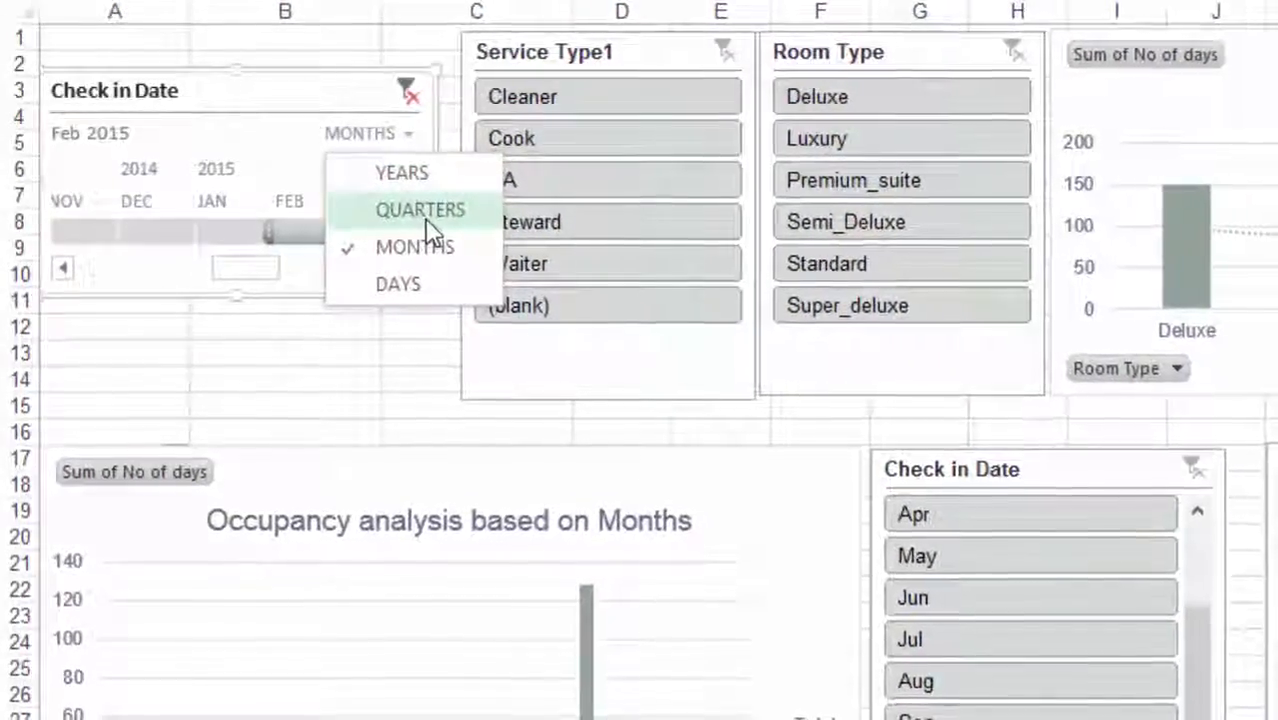
click(425, 215)
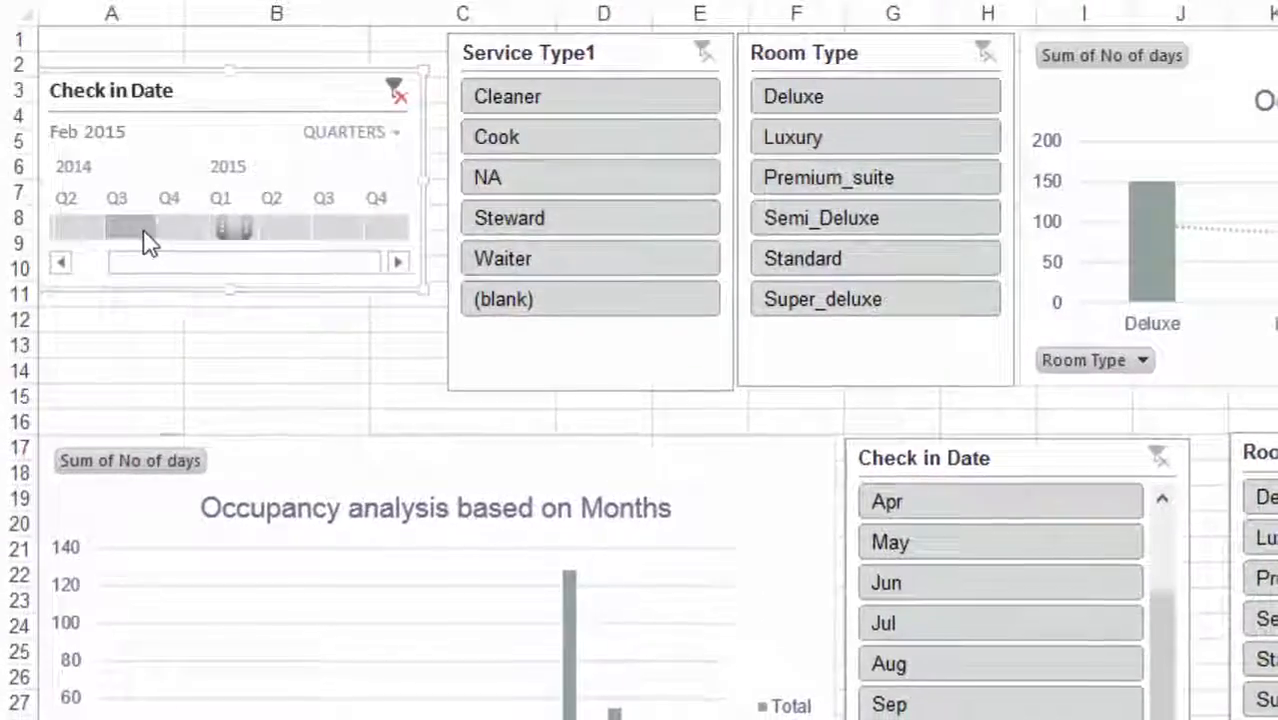
click(372, 132)
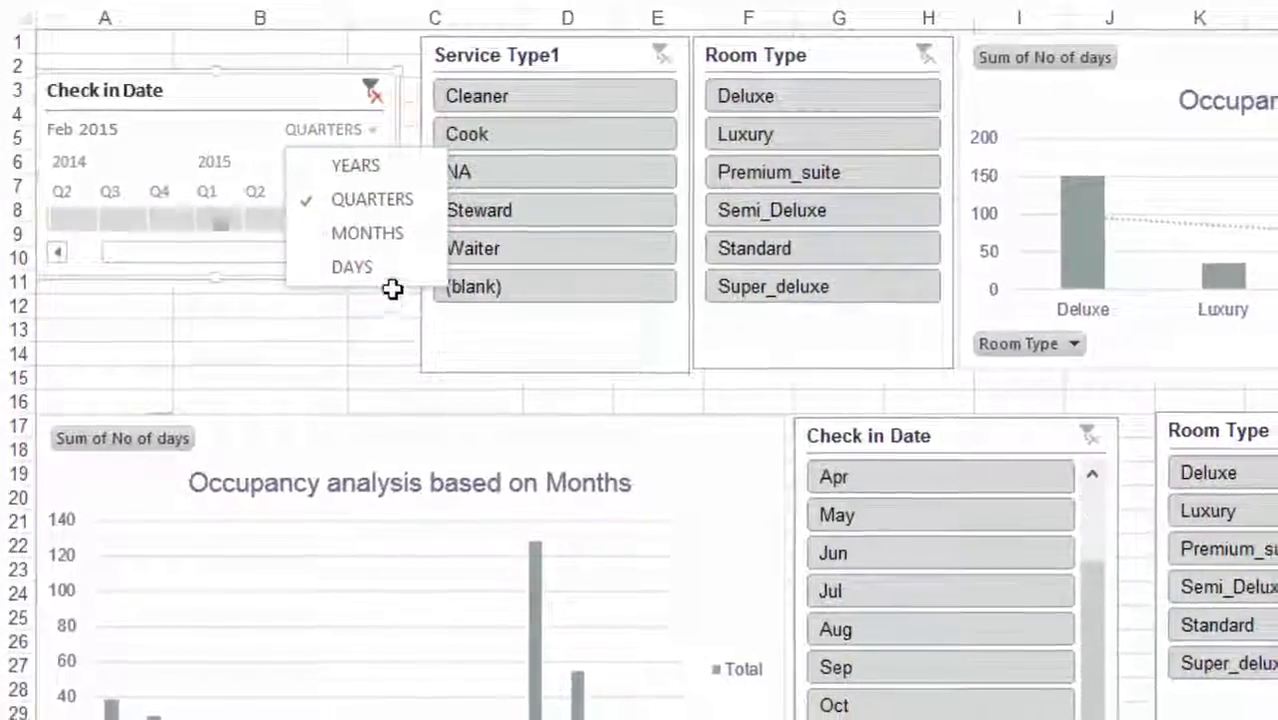
click(371, 236)
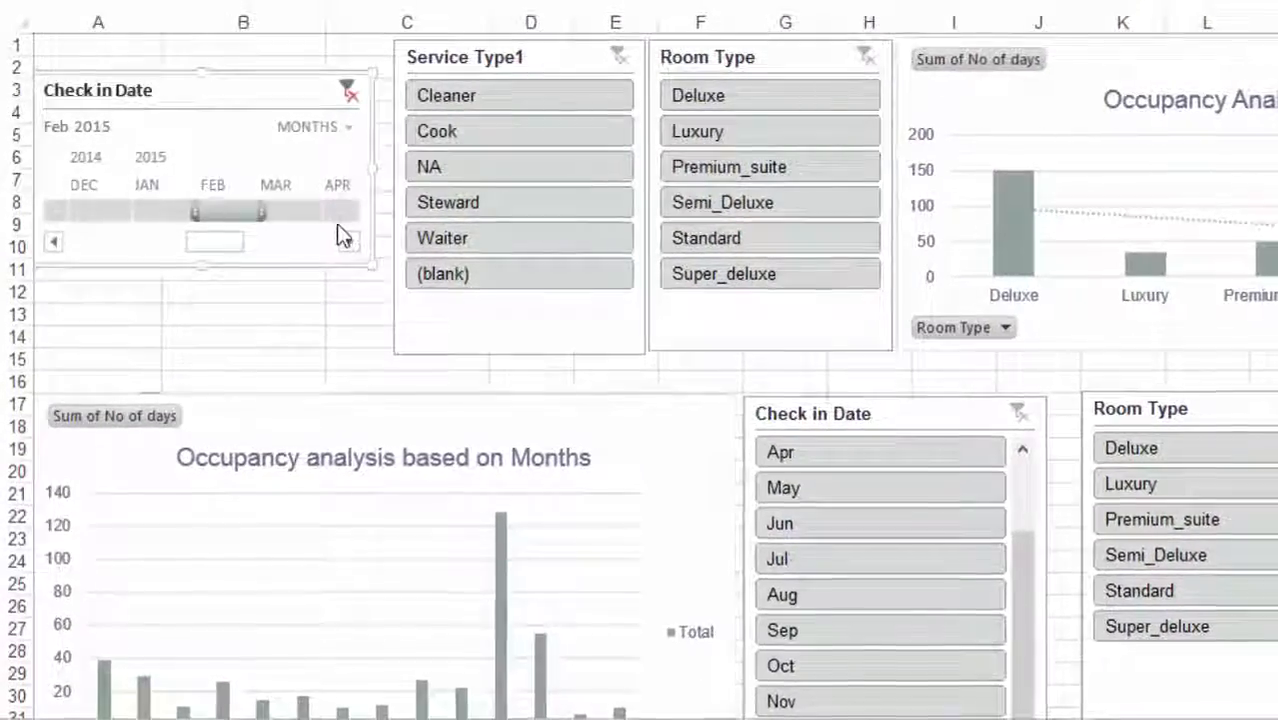
Step: Filter the room type occupancy chart to Jan 2015, the Deluxe room type and the Cleaner service type
click(177, 212)
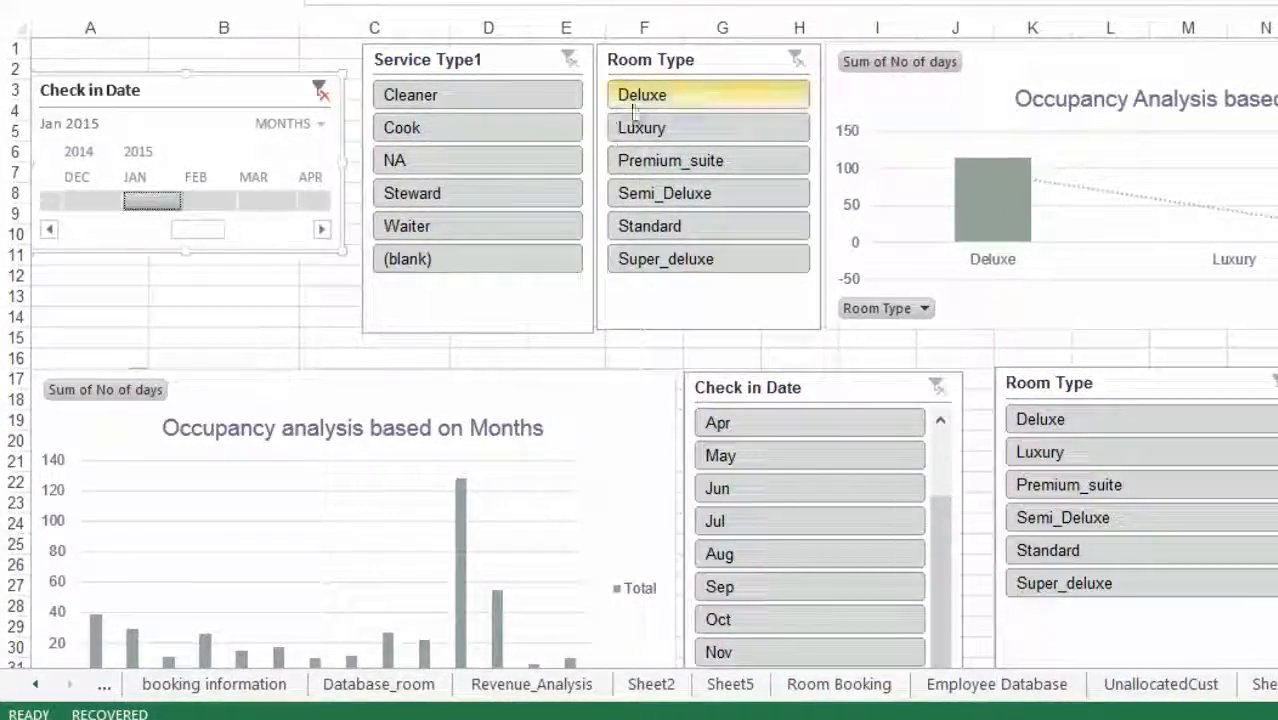
click(664, 97)
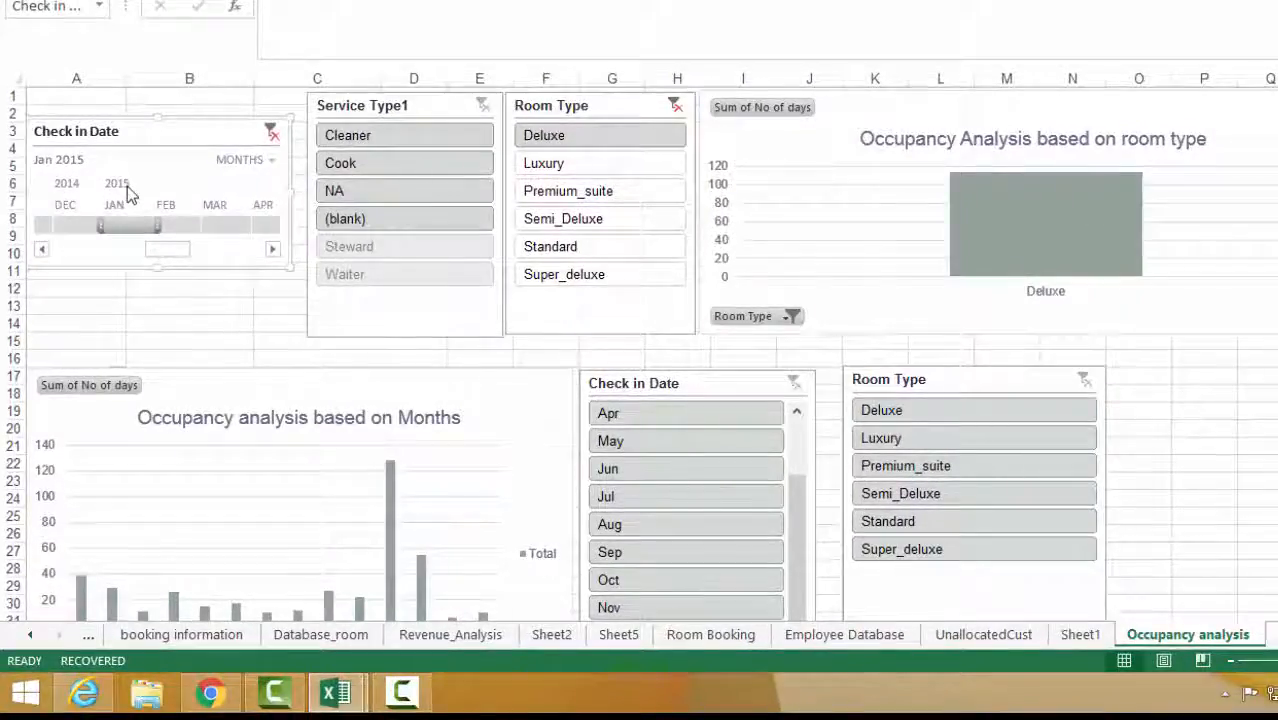
mouse_move(1061, 196)
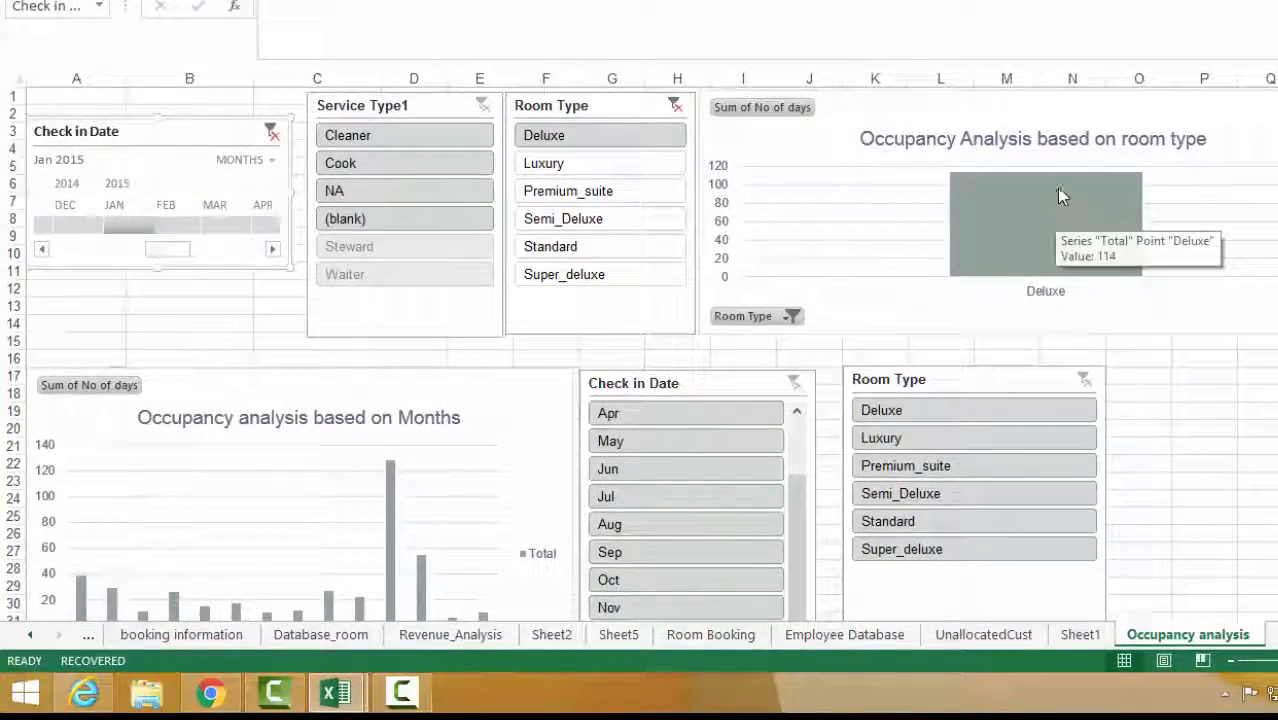
click(384, 138)
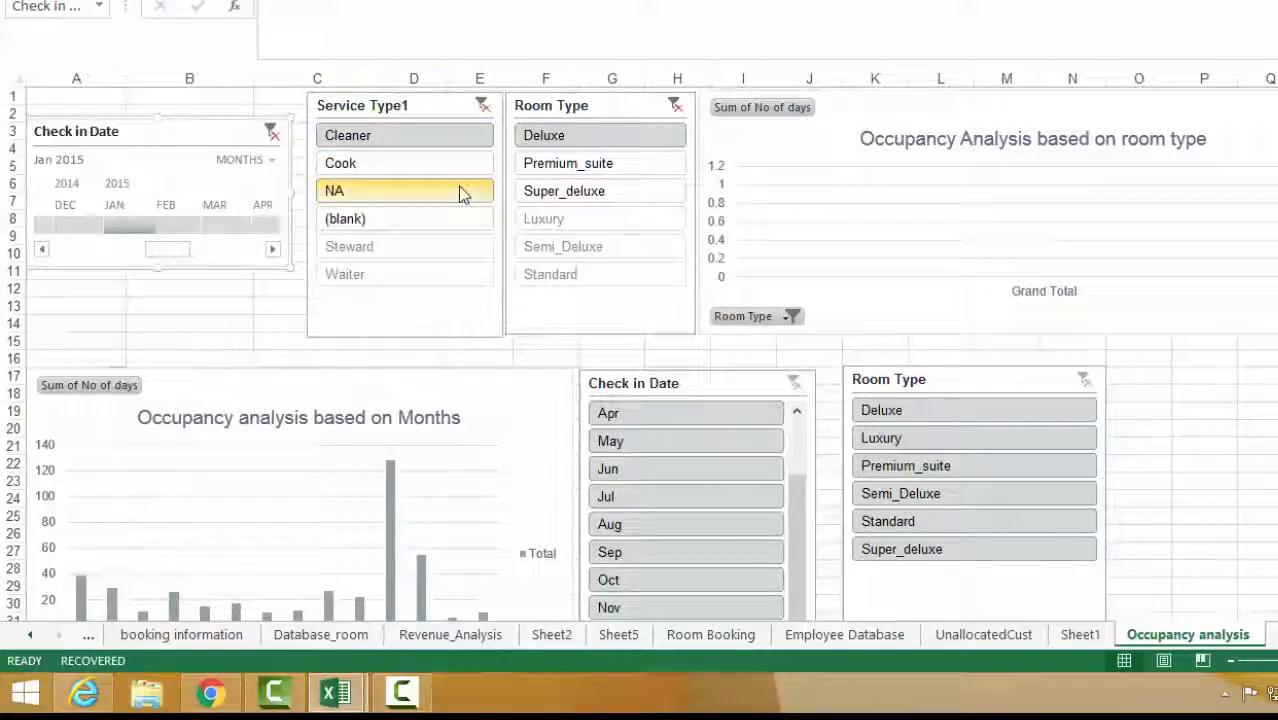